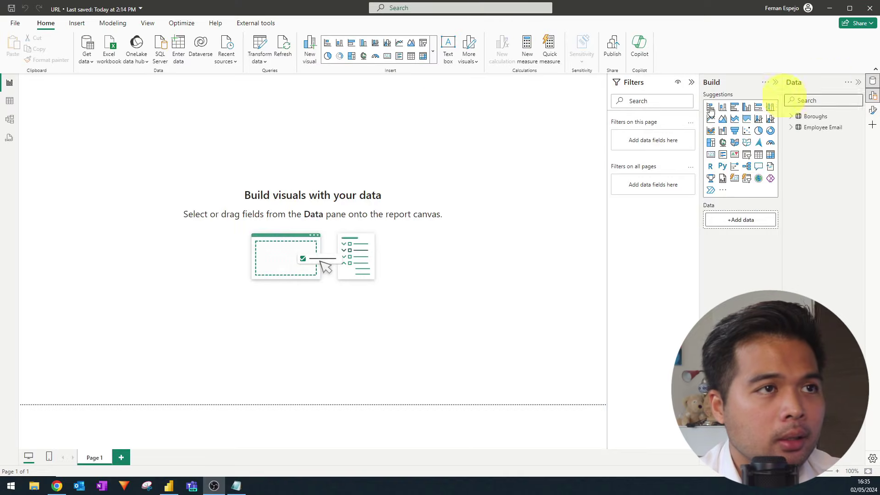
Inspect the Boroughs rows in Table view, then return to the report page
left_click(10, 103)
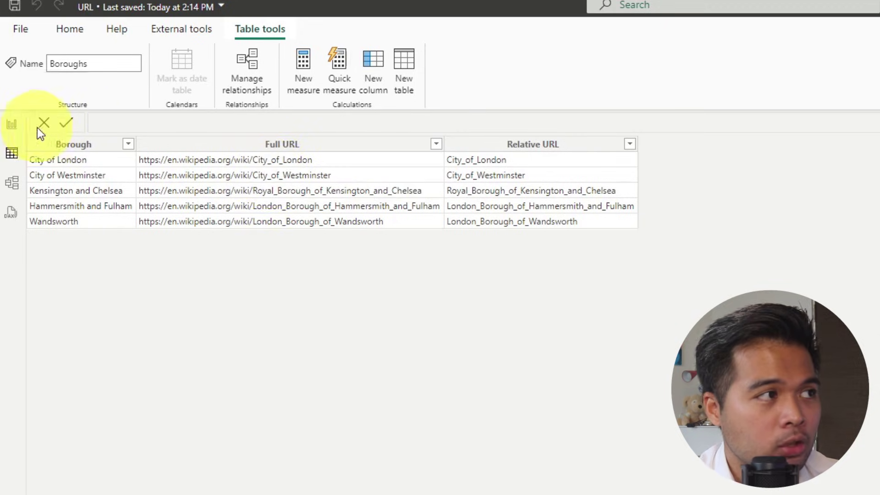
left_click(11, 124)
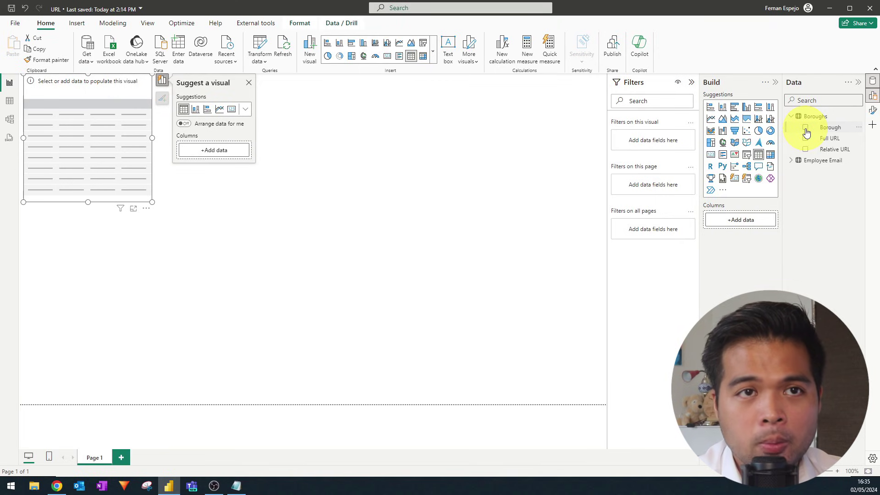
Add Borough and Full URL to the table, centre and widen it, and narrow the Full URL column so URLs wrap
left_click(805, 128)
left_click(806, 138)
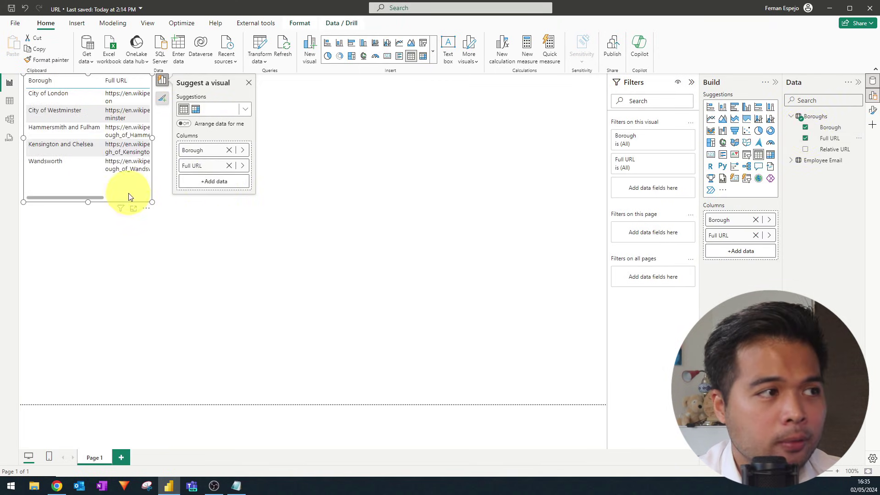
left_click_drag(128, 197, 496, 225)
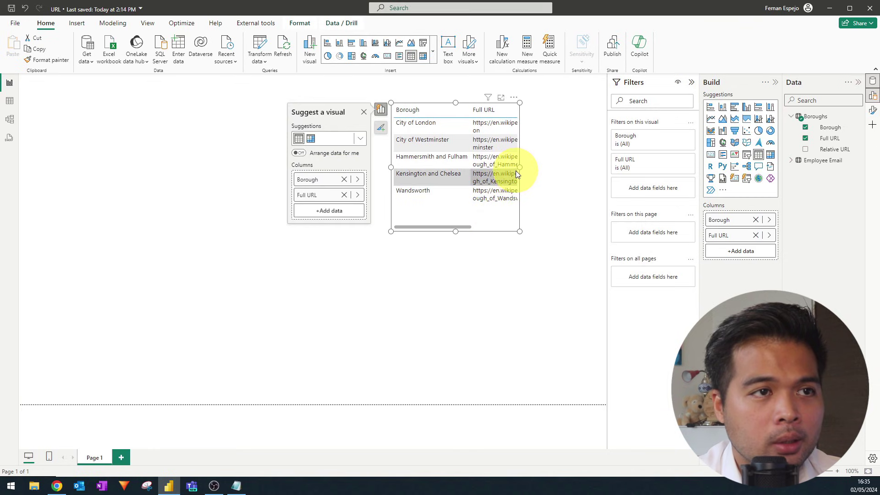
left_click_drag(519, 166, 595, 167)
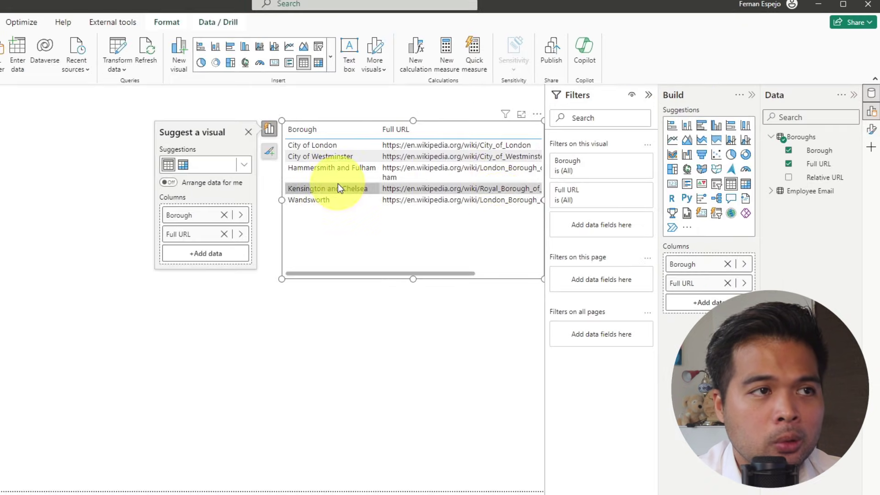
left_click_drag(360, 273, 463, 274)
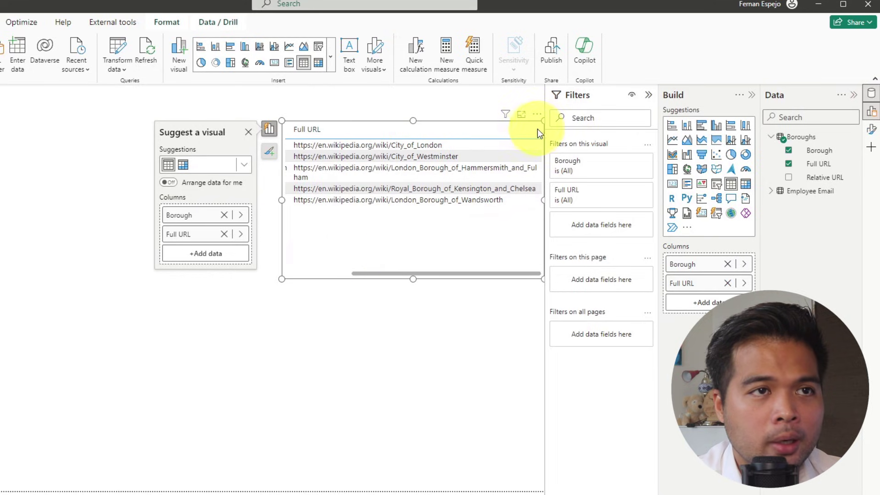
left_click_drag(542, 132, 449, 138)
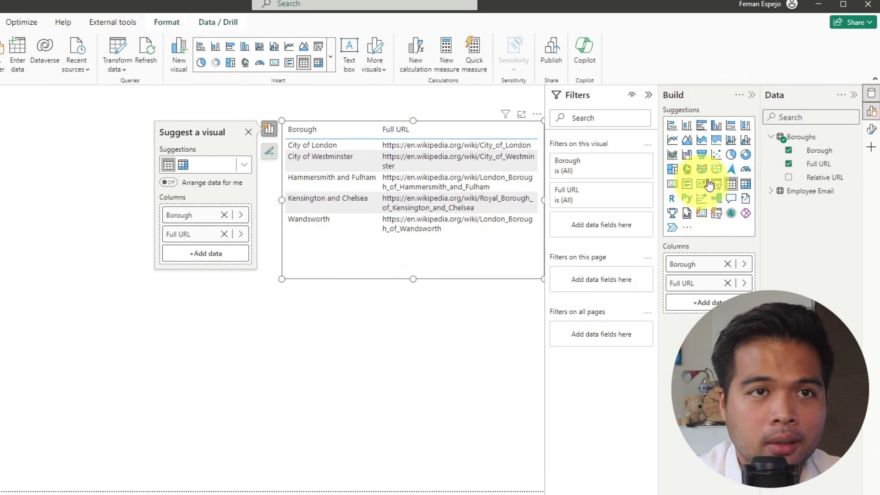
Set the Full URL column's data category to Web URL
left_click(821, 165)
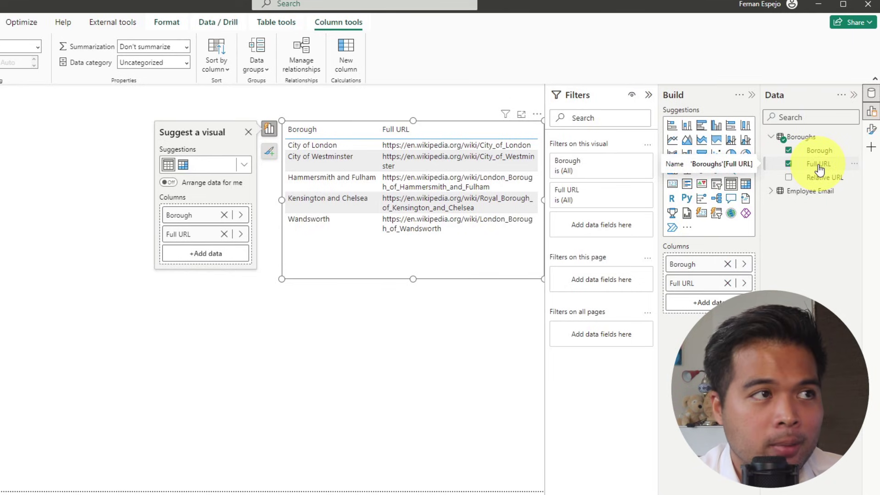
left_click(187, 66)
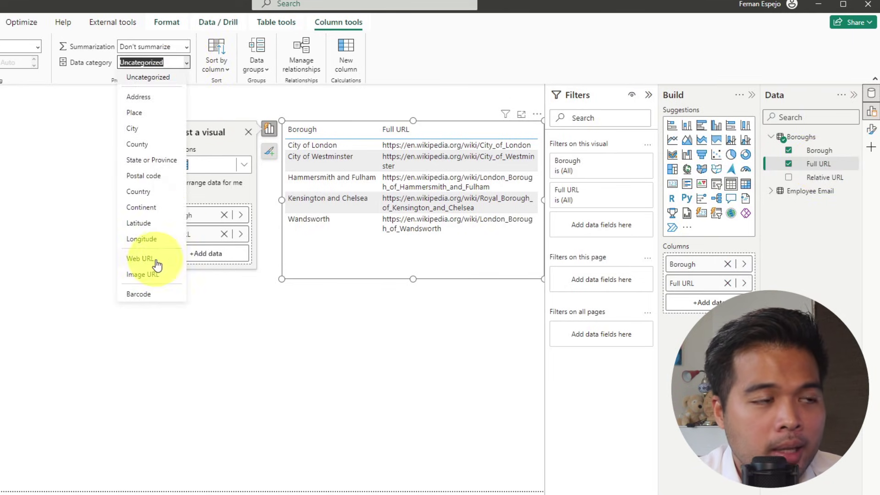
left_click(142, 259)
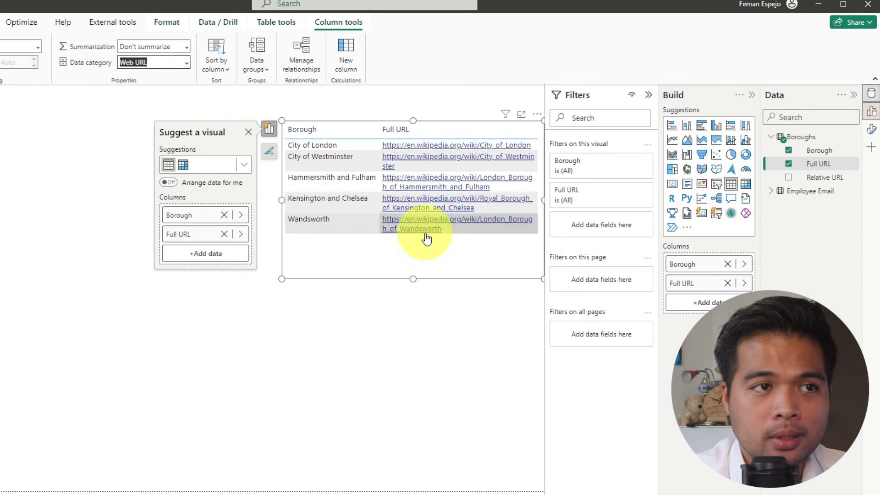
left_click(434, 148)
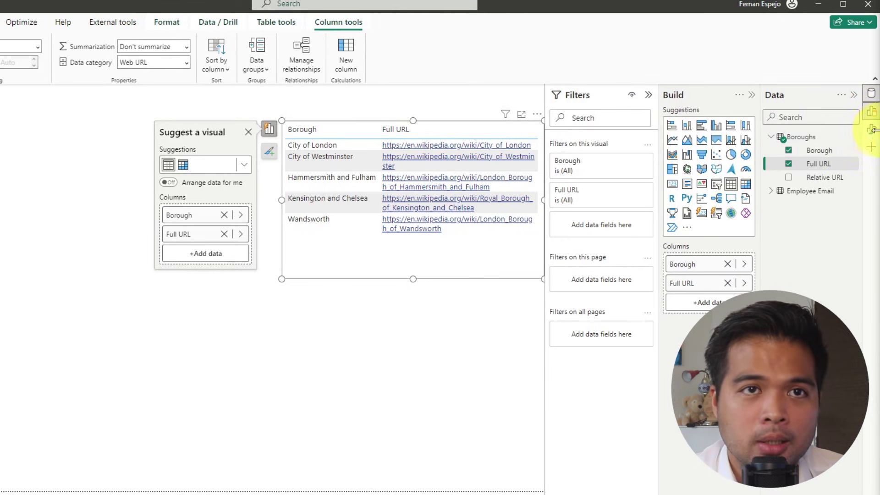
Turn on URL icon Values in the table format and narrow the Full URL column to fit the icons
left_click(872, 130)
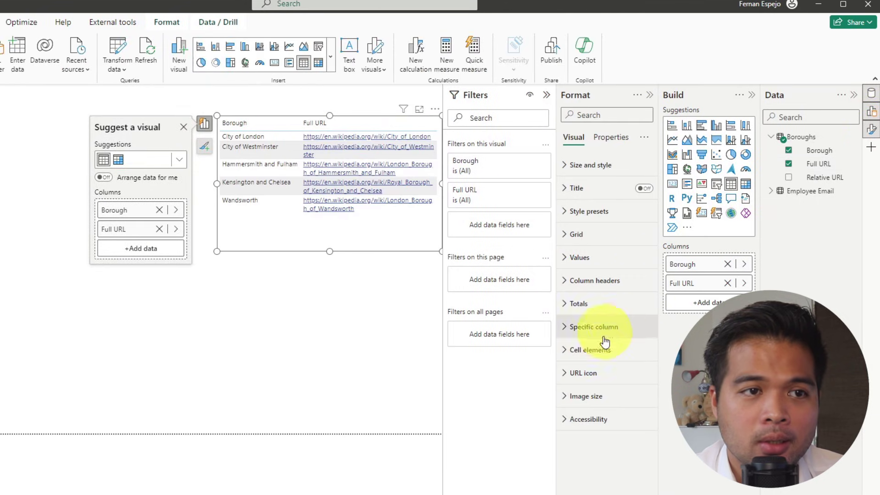
left_click(593, 377)
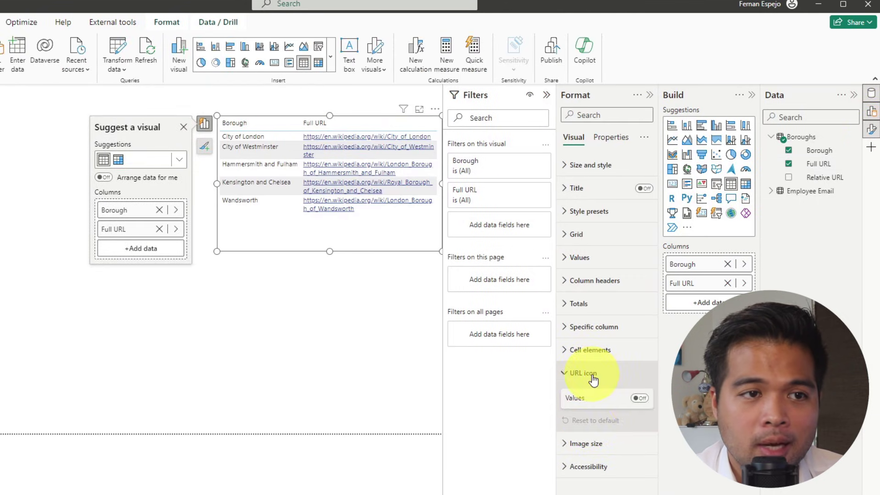
left_click(640, 398)
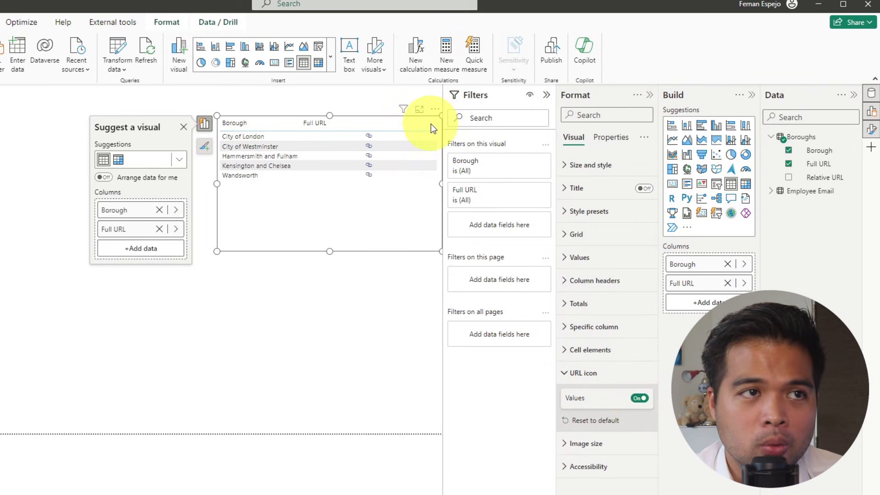
left_click_drag(436, 123, 333, 128)
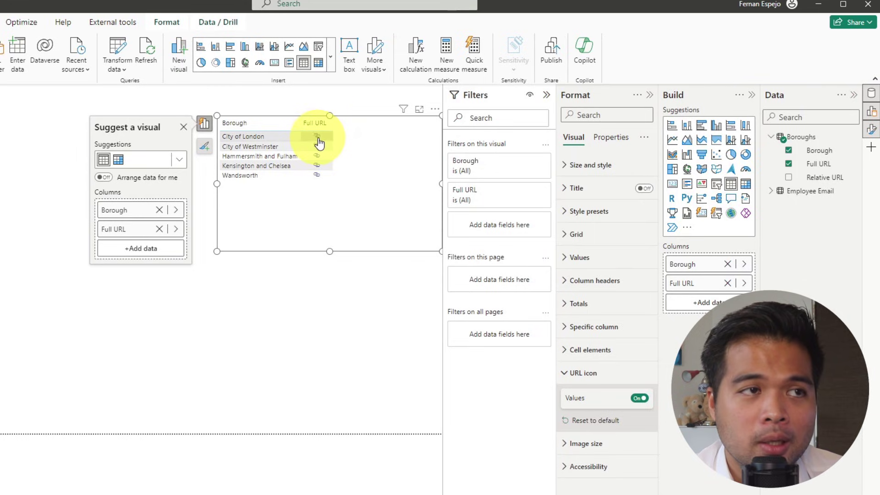
mouse_move(318, 143)
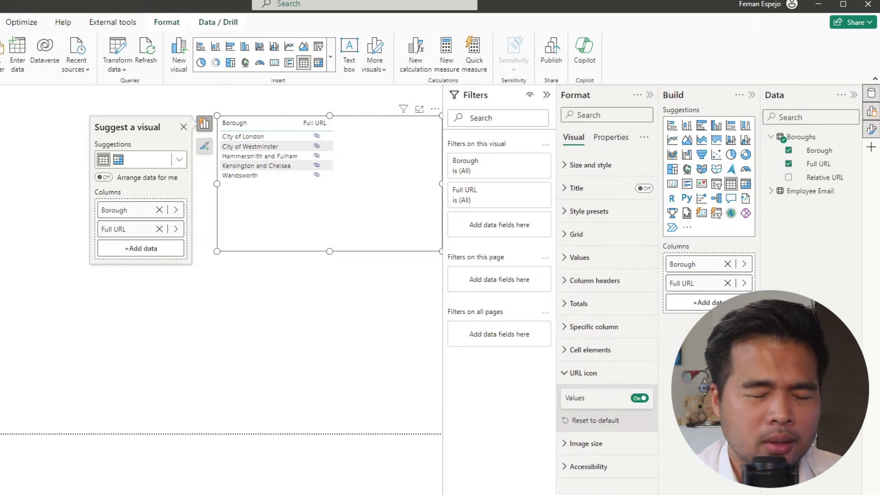
In Cell elements for the Borough series, switch Web URL on
left_click(582, 375)
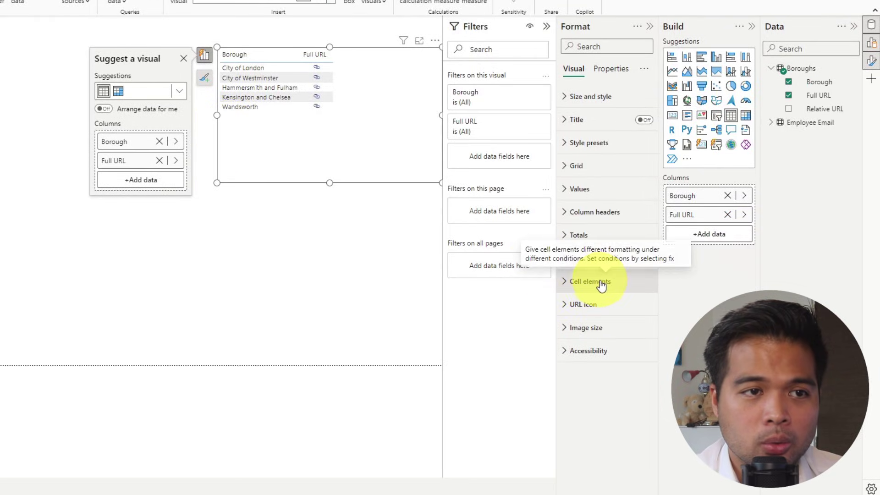
left_click(596, 285)
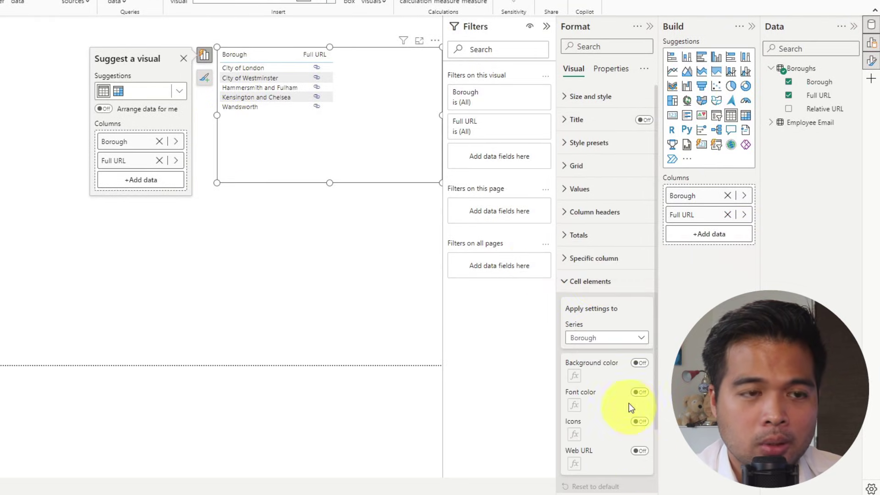
left_click(606, 337)
left_click(605, 351)
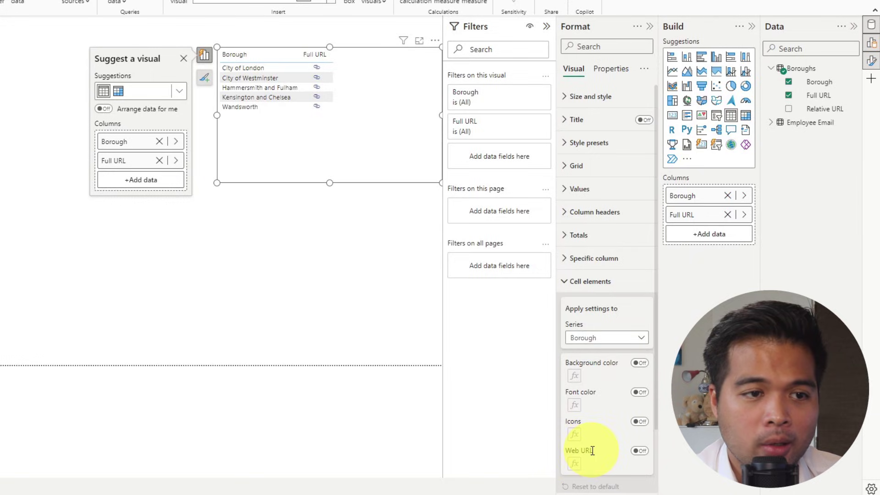
left_click(636, 452)
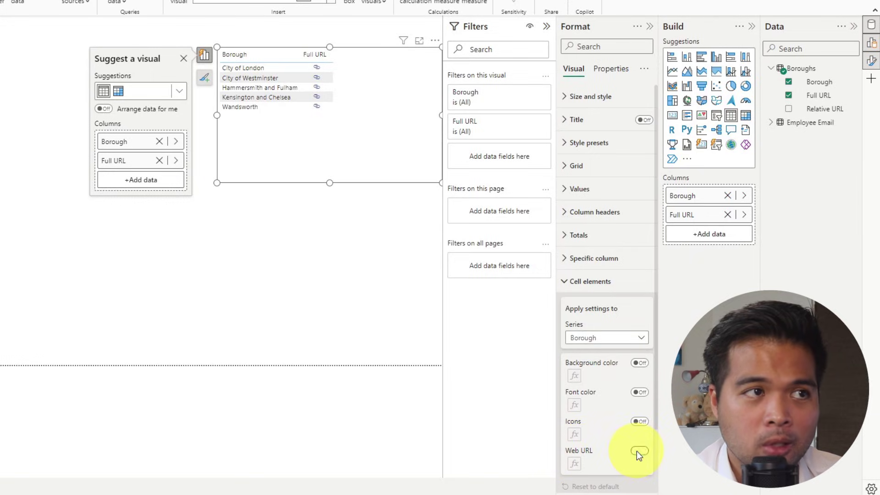
left_click_drag(413, 57, 435, 59)
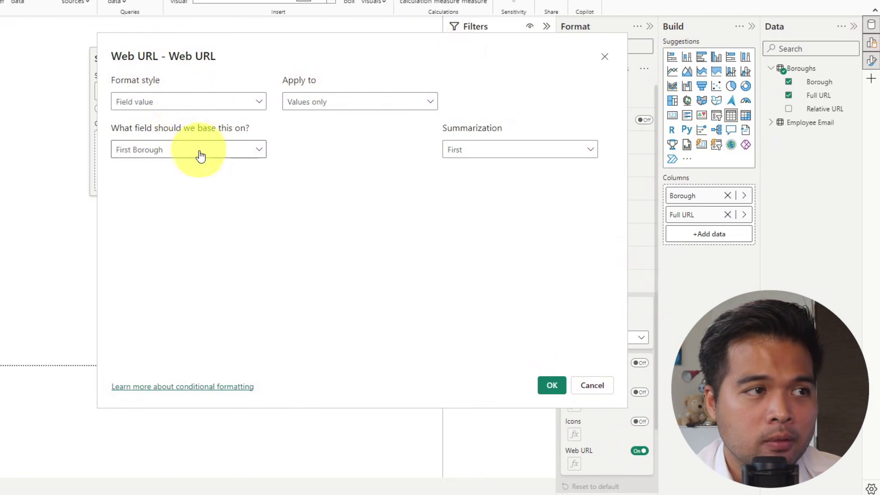
Base the Borough web links on Boroughs > Full URL summarized as First, and apply
left_click(173, 161)
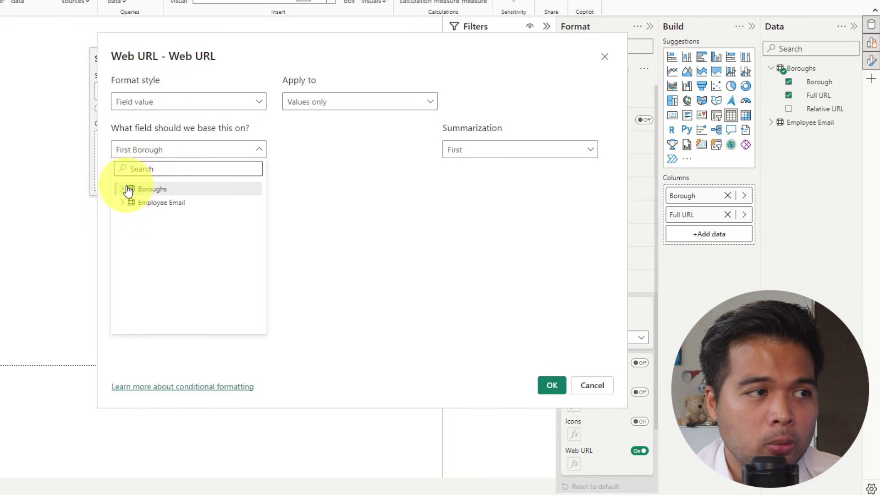
left_click(122, 189)
left_click(156, 216)
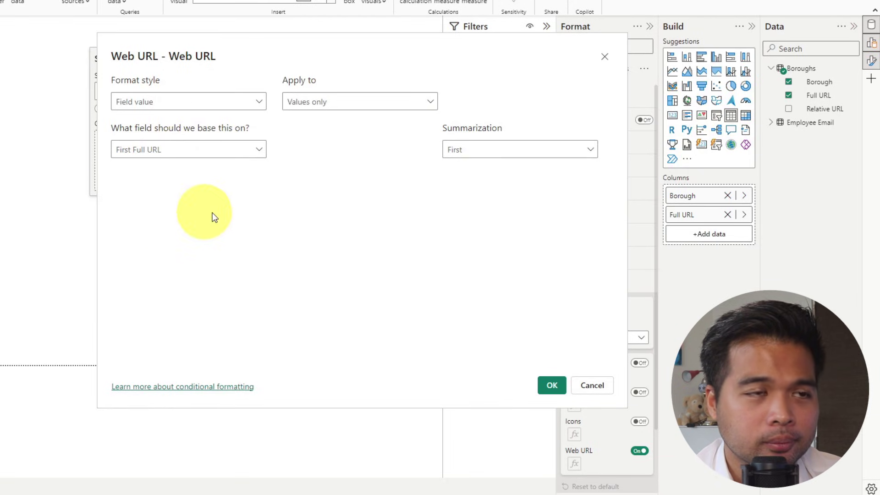
left_click(462, 159)
left_click(479, 168)
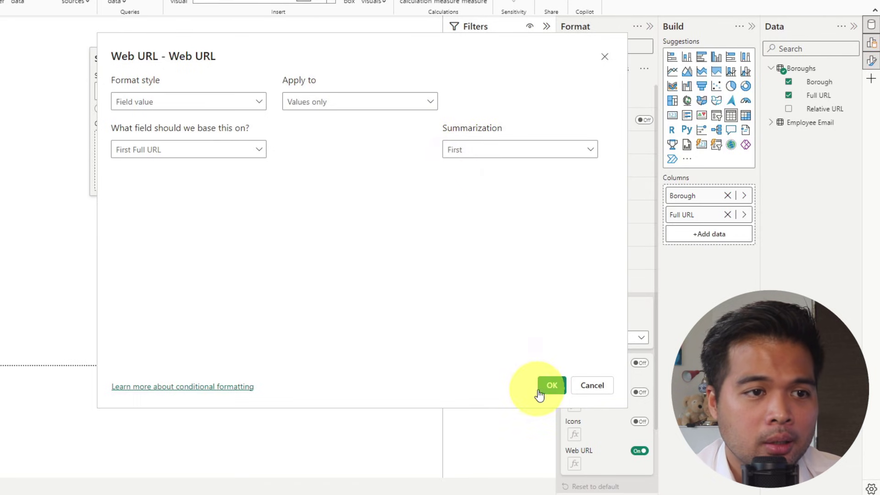
left_click(550, 386)
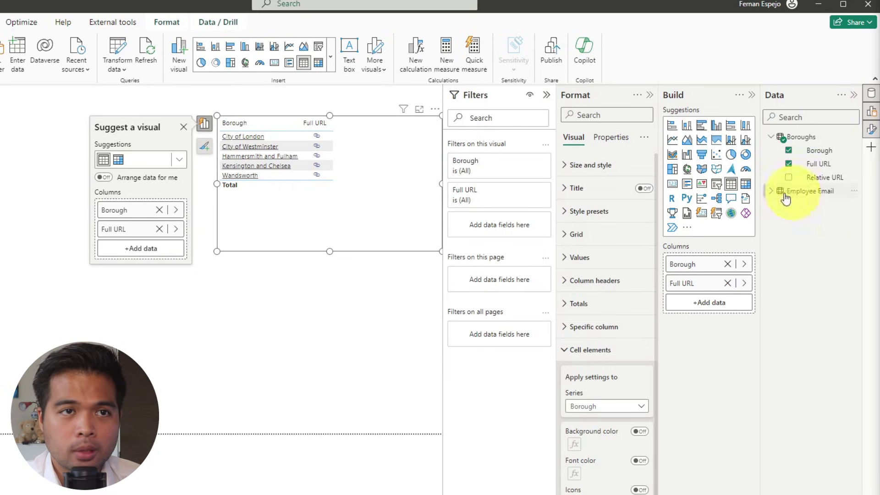
left_click(747, 185)
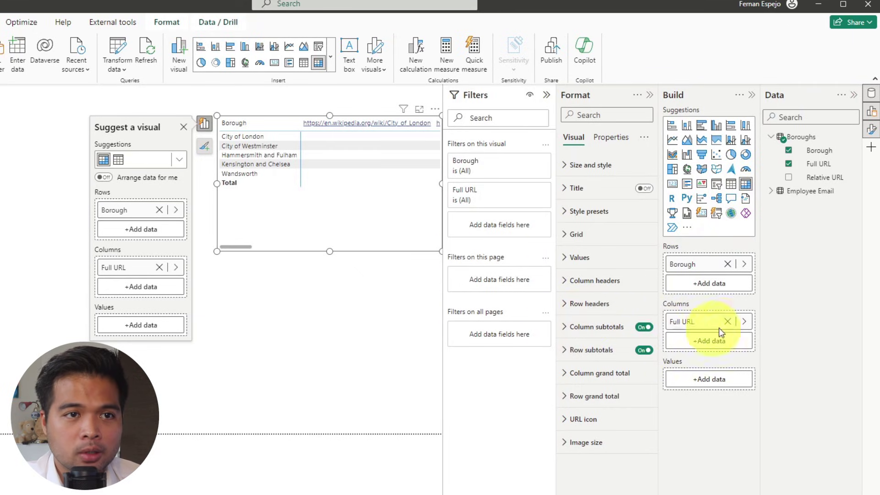
left_click_drag(701, 326, 708, 383)
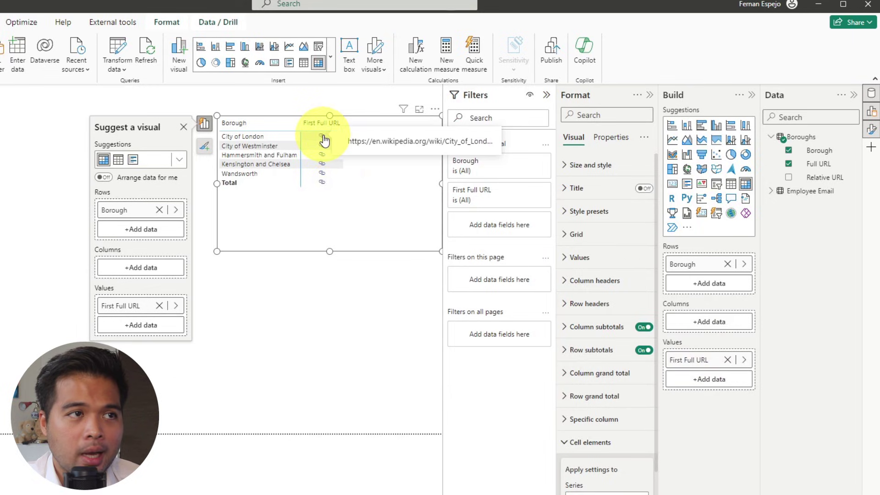
mouse_move(323, 161)
scroll(603, 451, "down", 3)
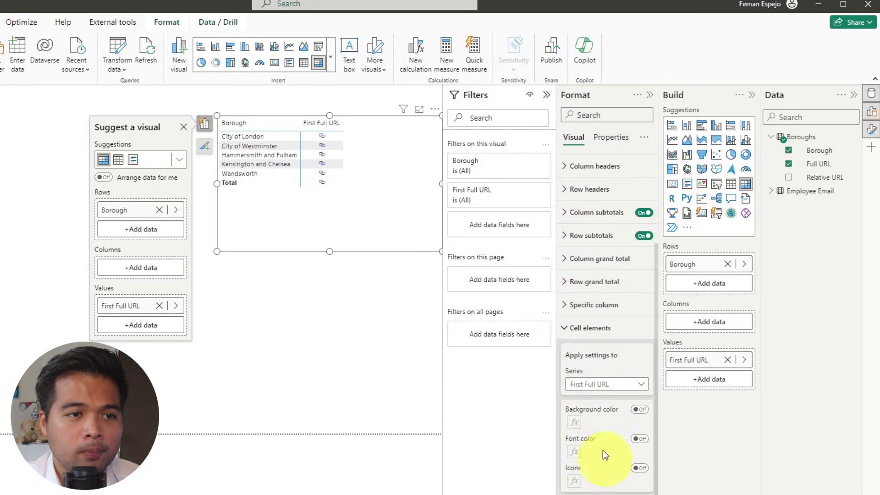
left_click(592, 385)
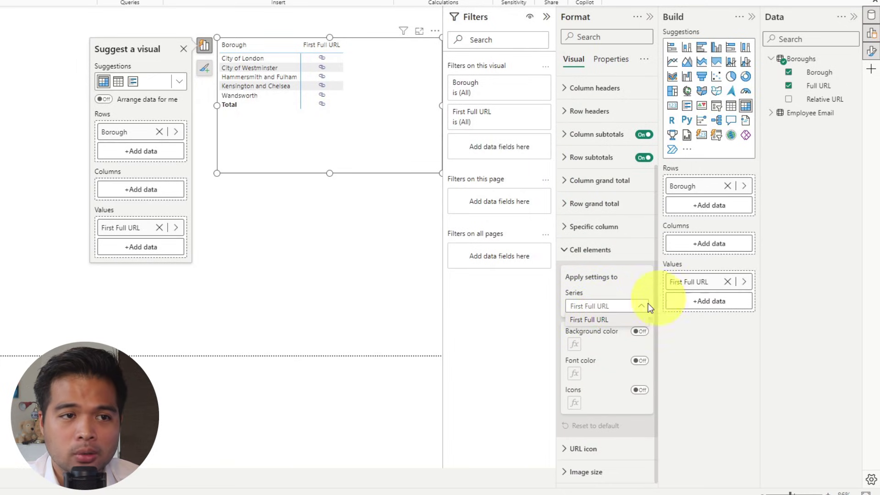
left_click(600, 301)
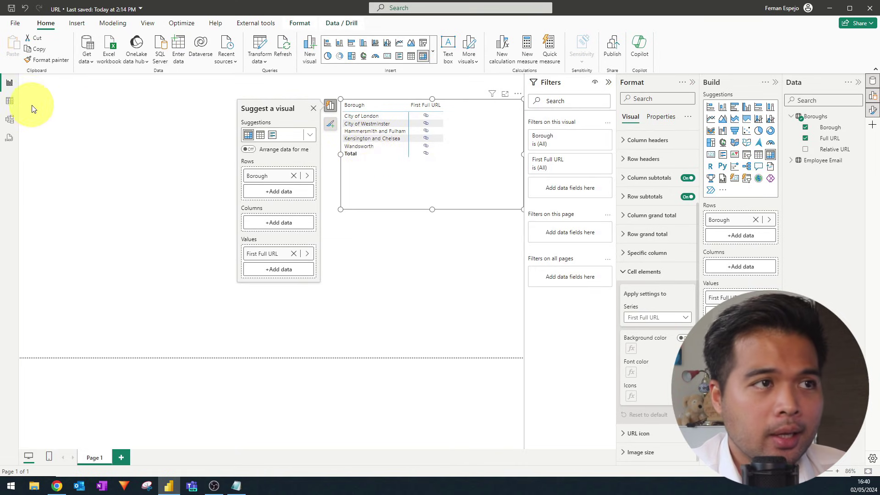
left_click(10, 101)
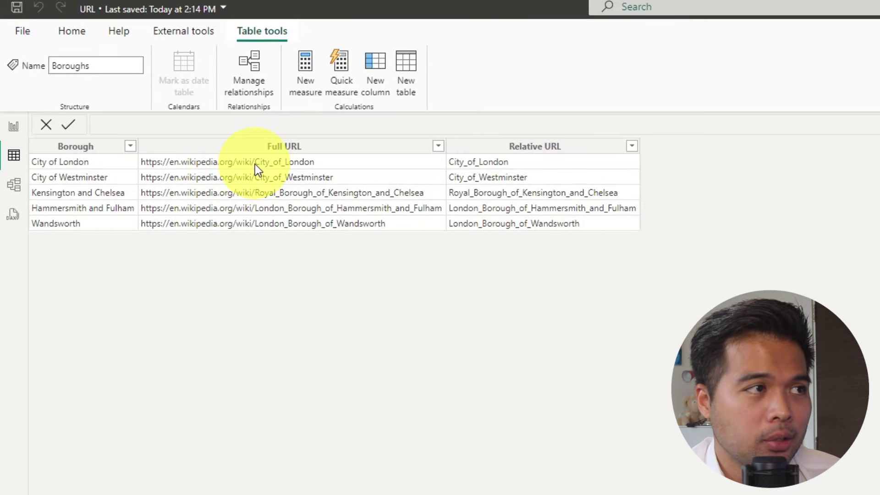
left_click(255, 164)
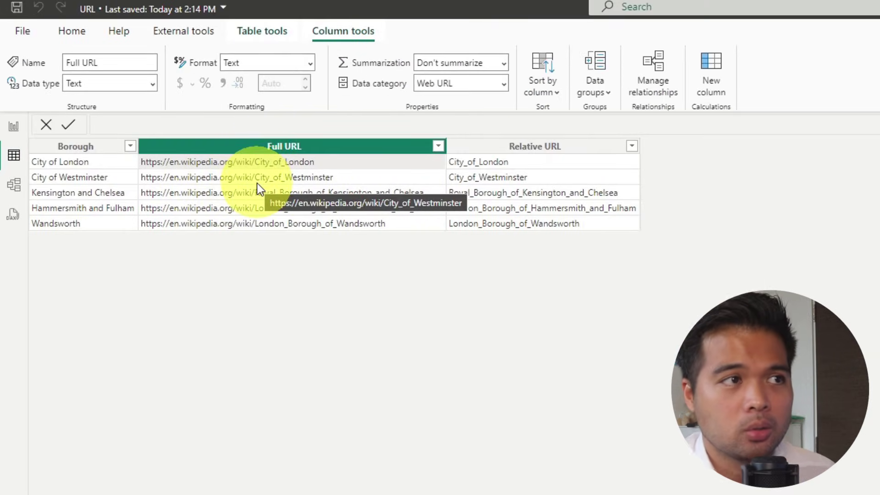
left_click(565, 163)
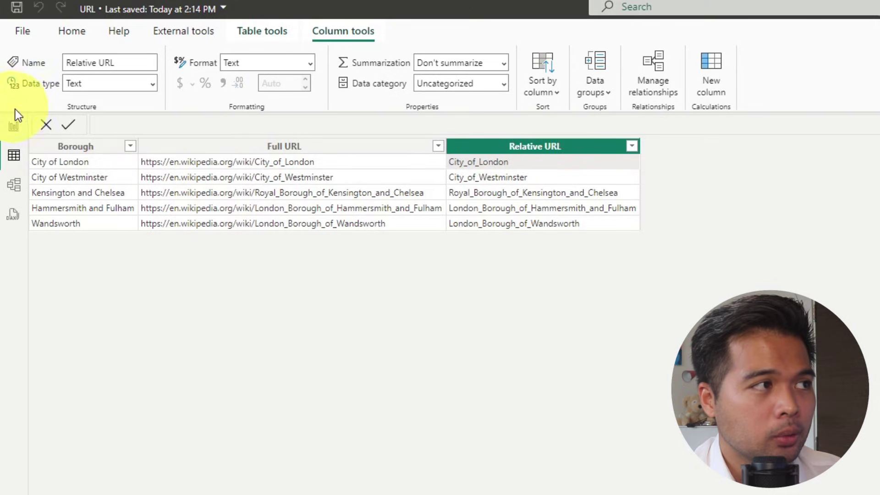
left_click(14, 127)
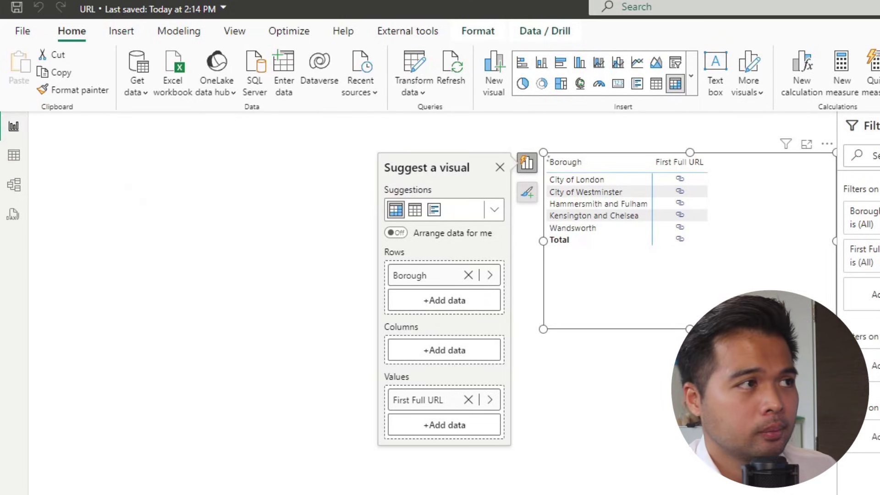
left_click(842, 74)
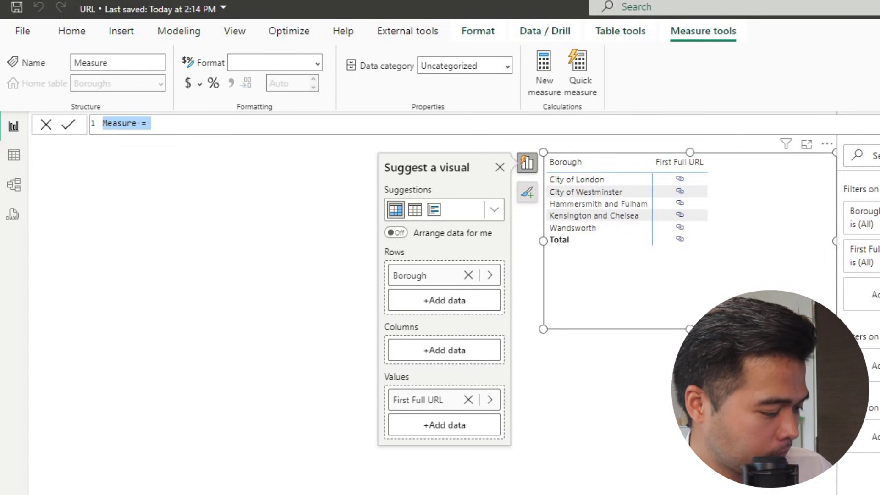
type("link")
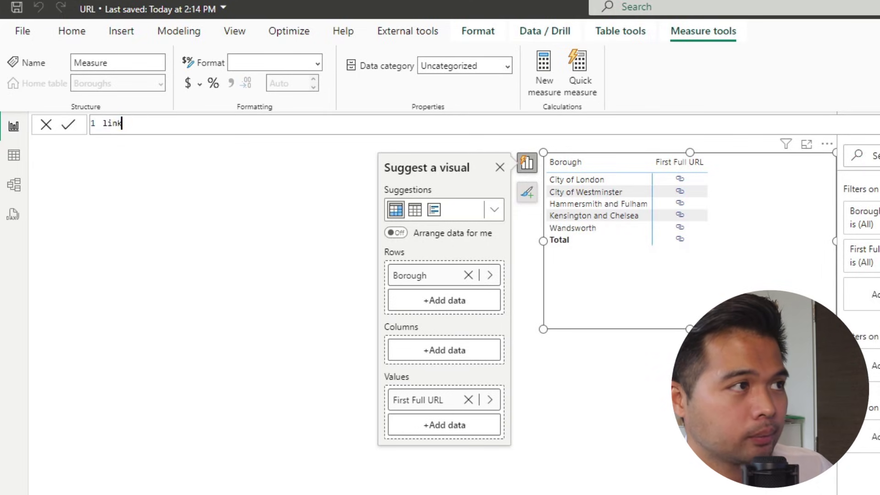
key("BackSpace")
key("BackSpace")
key("BackSpace")
type("Link")
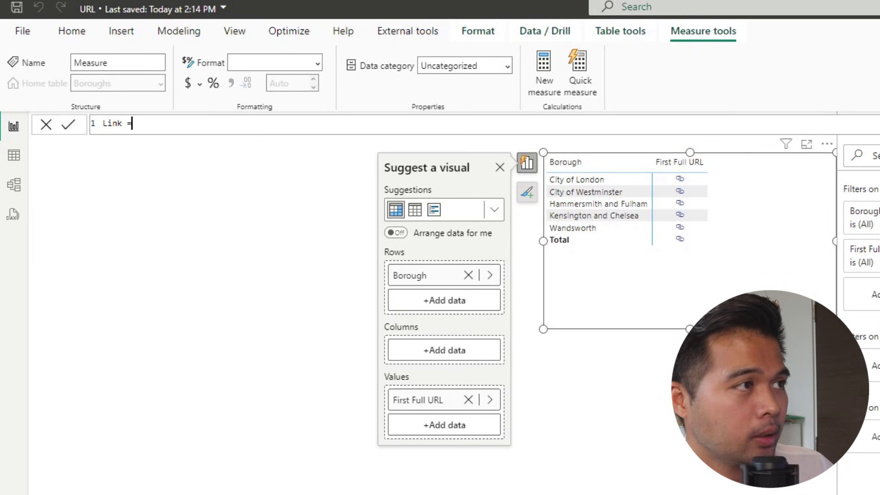
type(" = \"")
type("https://en.wikipedia.org/wiki/")
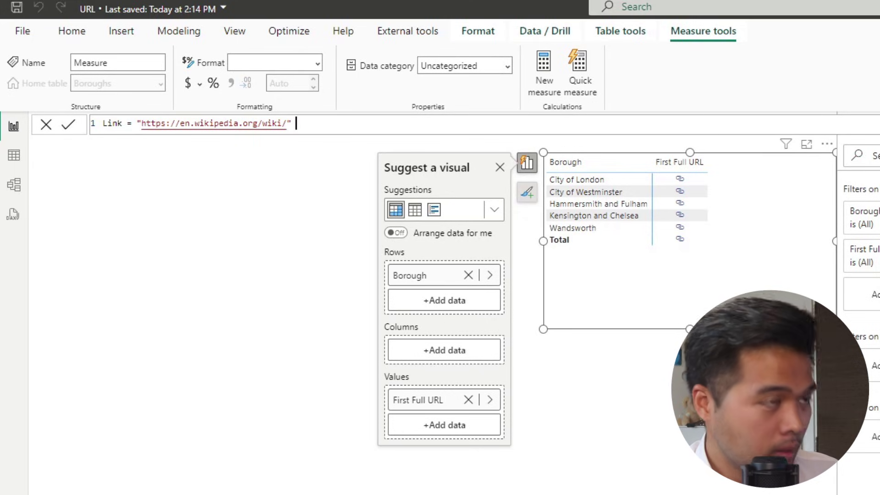
type("&")
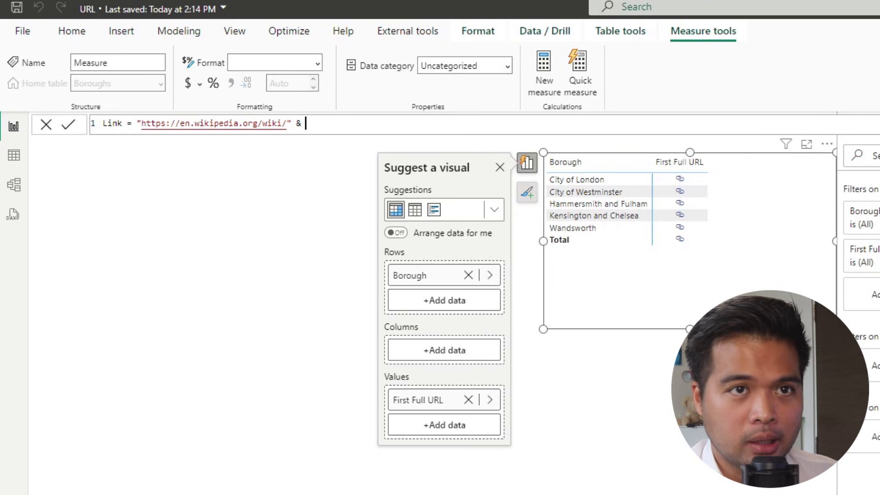
type("MAX(")
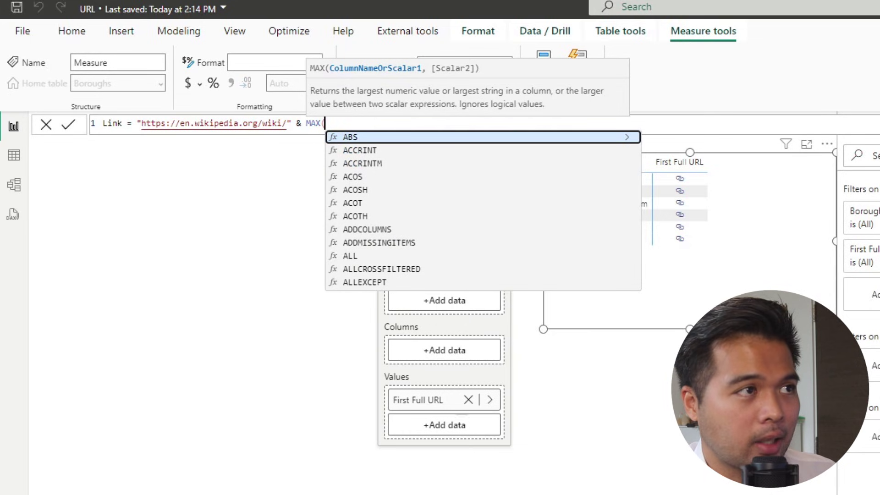
type("relative")
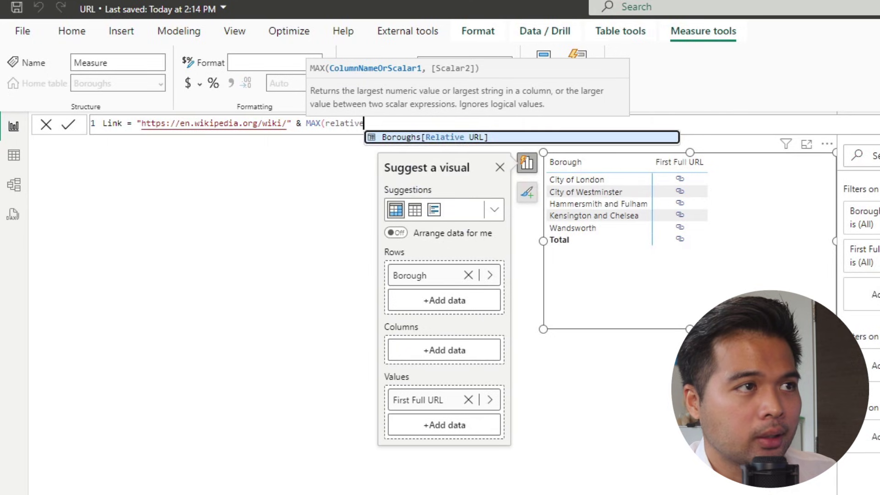
key("Tab")
type(")")
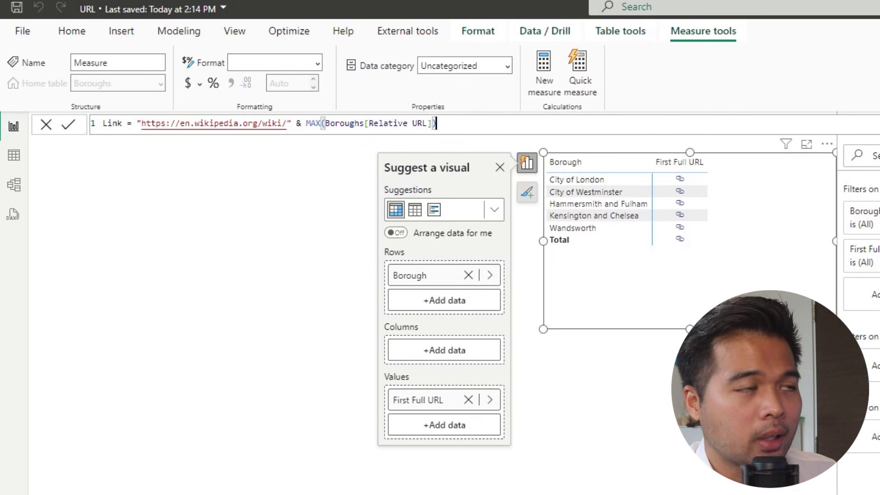
key("Return")
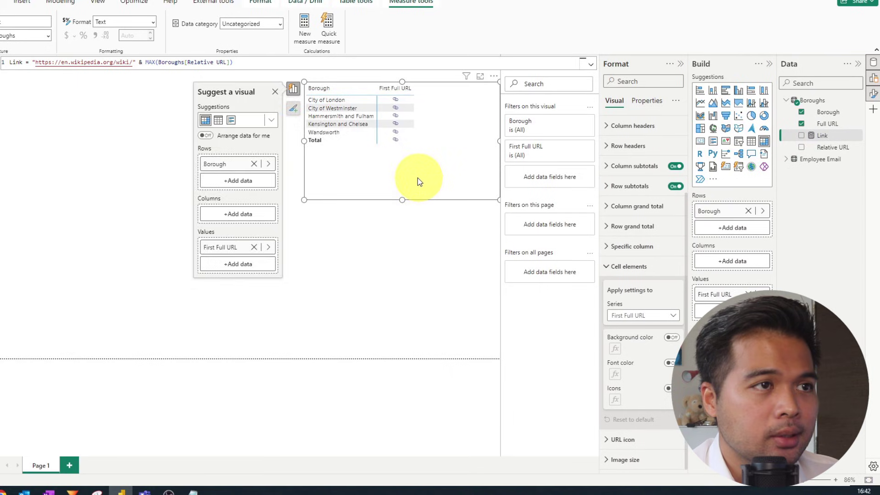
Switch the borough visual from matrix to table and remove First Full URL from it
left_click_drag(417, 181, 405, 238)
left_click(751, 141)
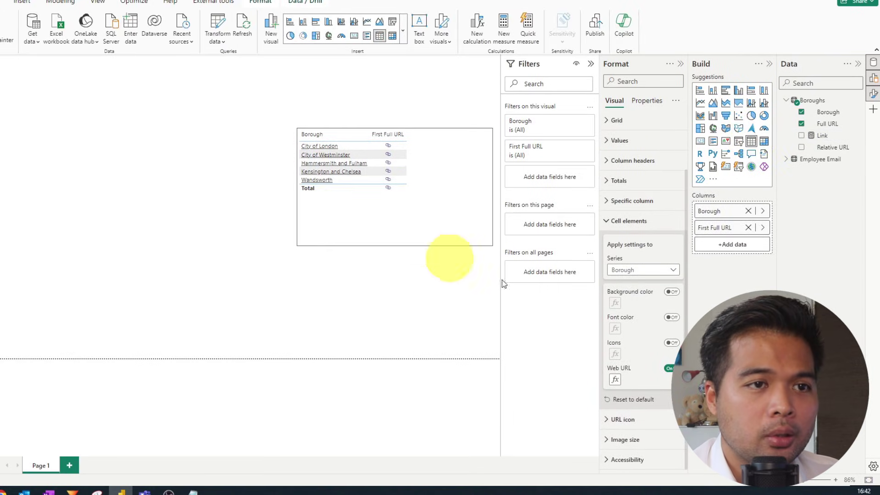
left_click(748, 227)
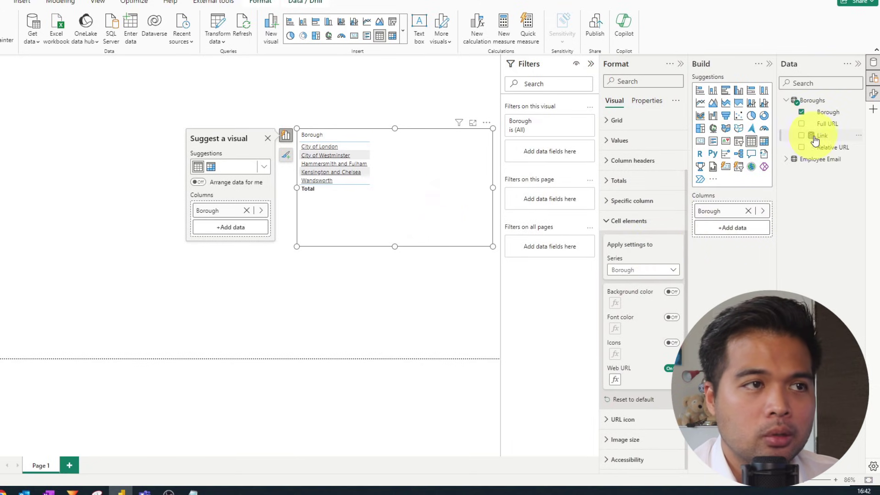
Add the Link measure to the table, categorise it as Web URL, and move the table top-left
left_click_drag(814, 139, 412, 184)
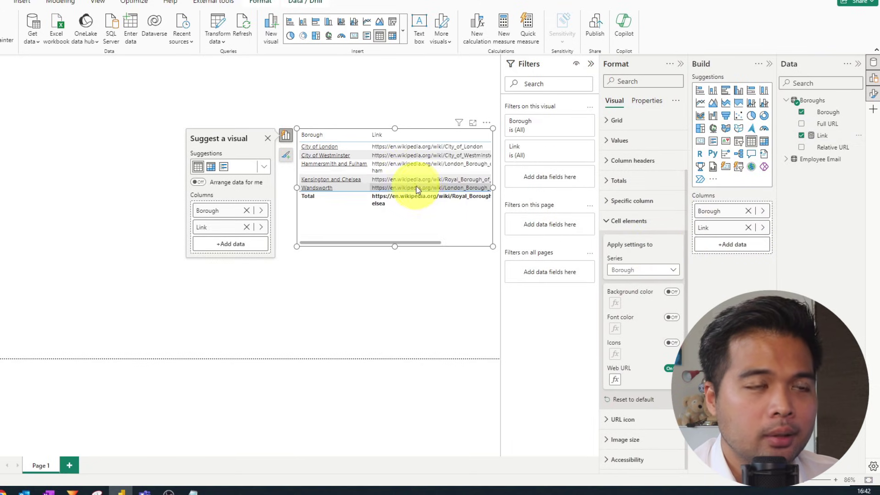
left_click(824, 135)
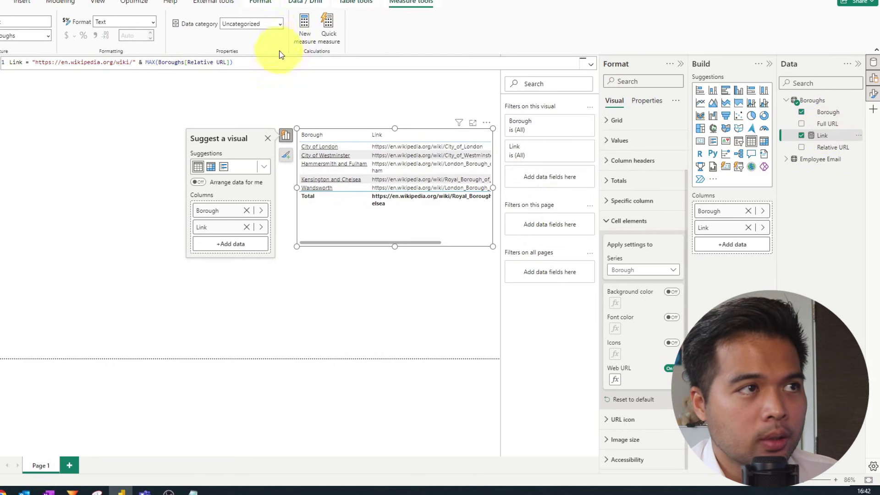
left_click(279, 24)
left_click(256, 194)
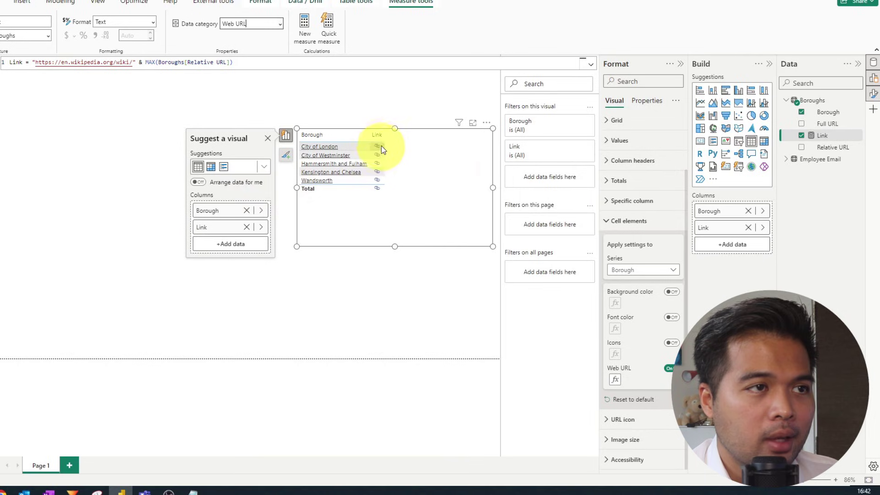
mouse_move(379, 151)
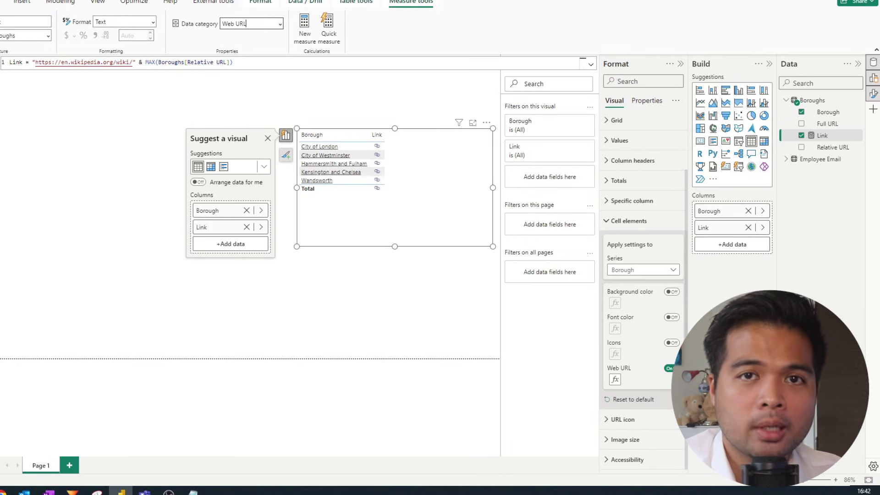
left_click_drag(472, 236, 309, 219)
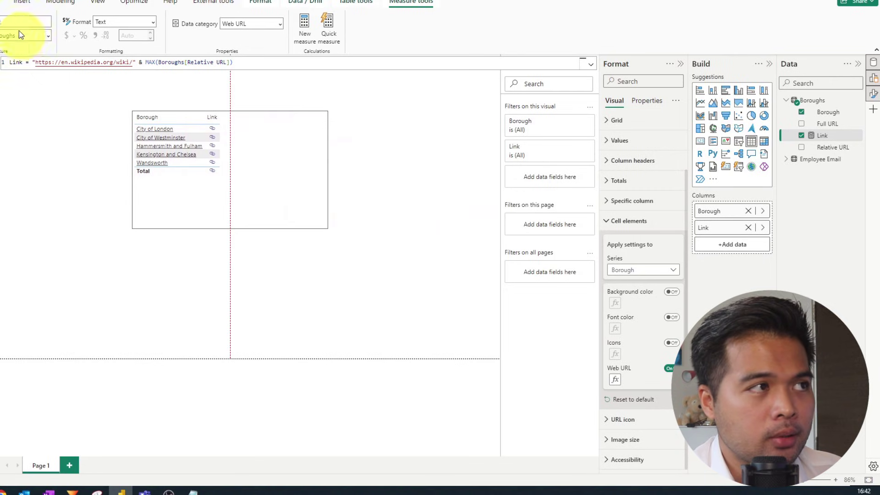
Insert a Right arrow button and place it beside the borough table
left_click(25, 4)
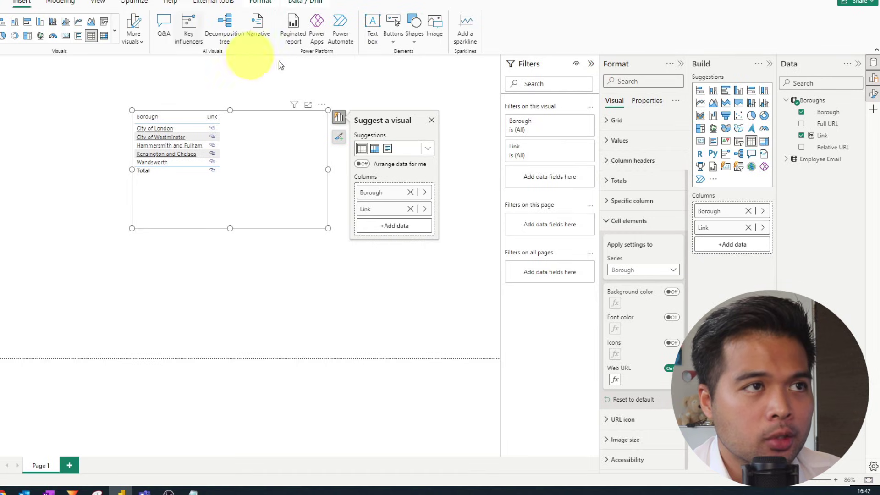
left_click(393, 38)
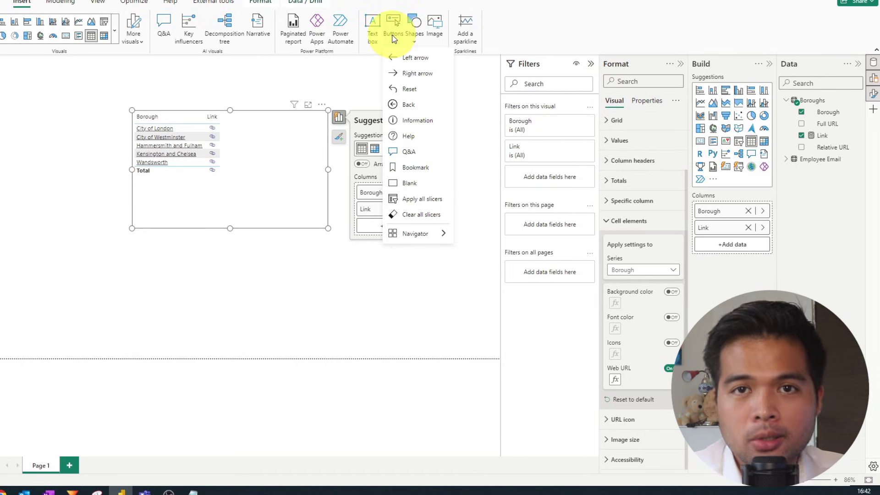
left_click(412, 72)
left_click_drag(2, 64, 272, 133)
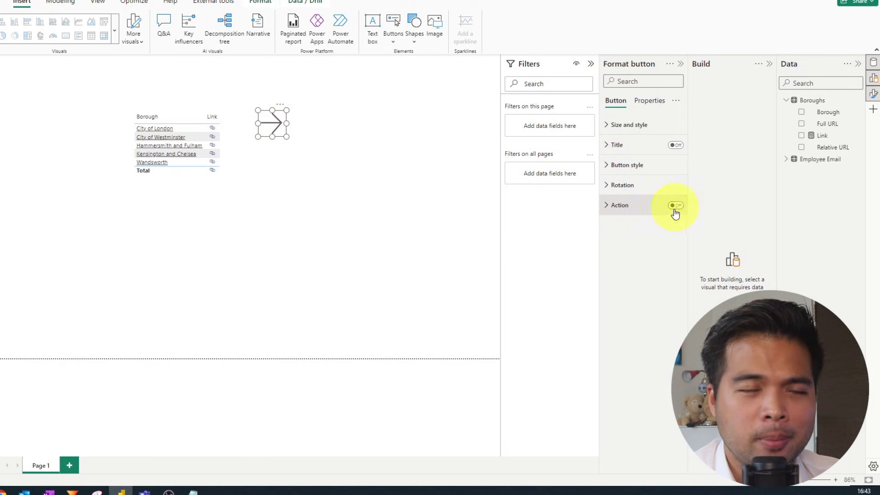
Turn the arrow button's Action on and set its type to Web URL
left_click(619, 210)
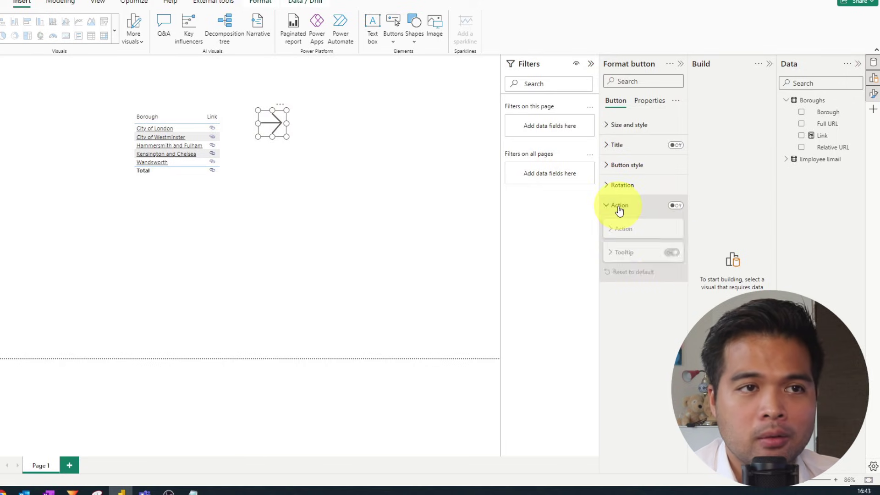
left_click(675, 206)
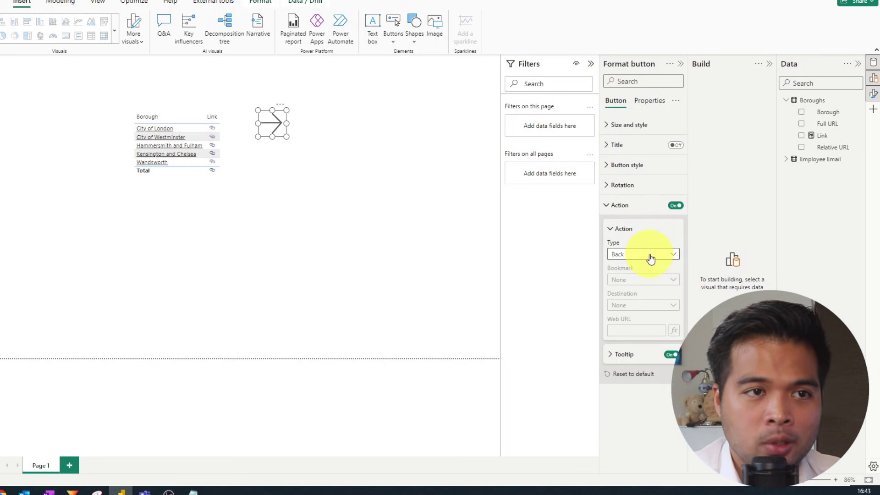
left_click(650, 256)
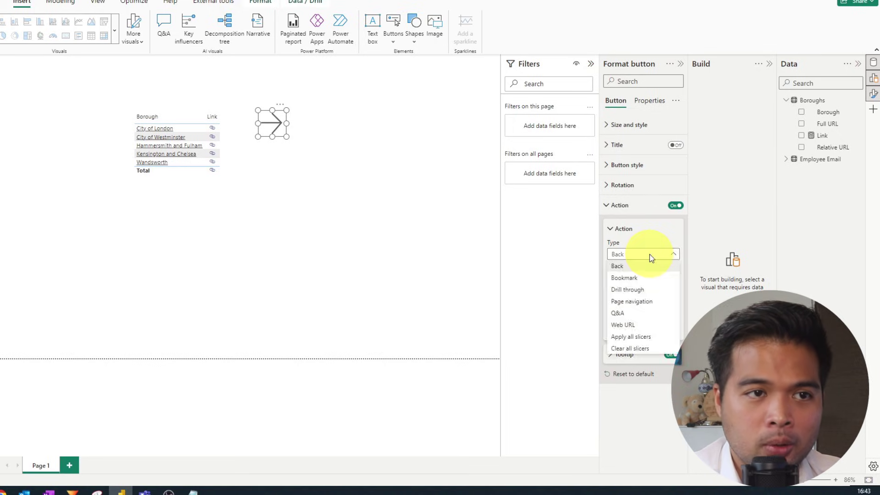
left_click(634, 326)
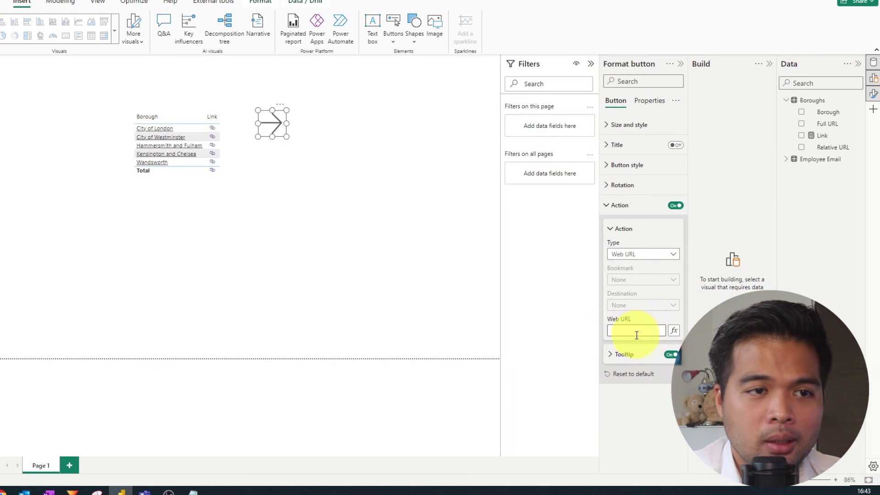
left_click(647, 328)
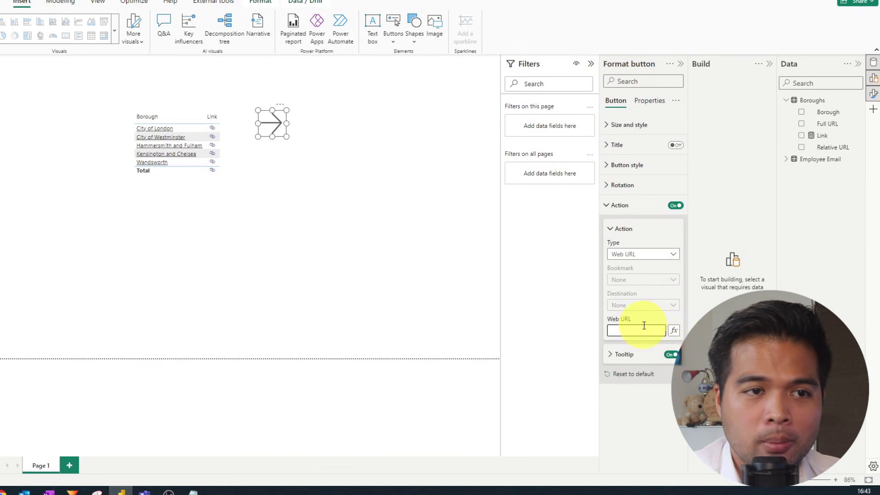
Base the button's web URL on the Field value Boroughs > Link
left_click(674, 333)
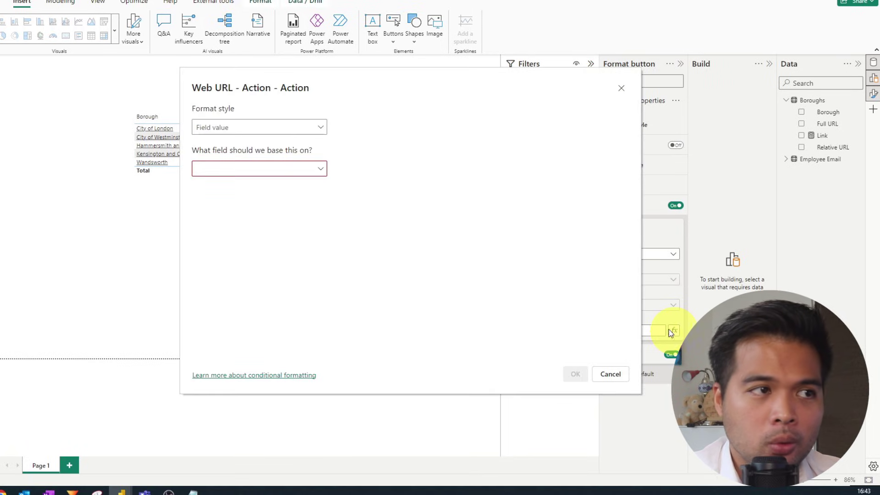
left_click(295, 133)
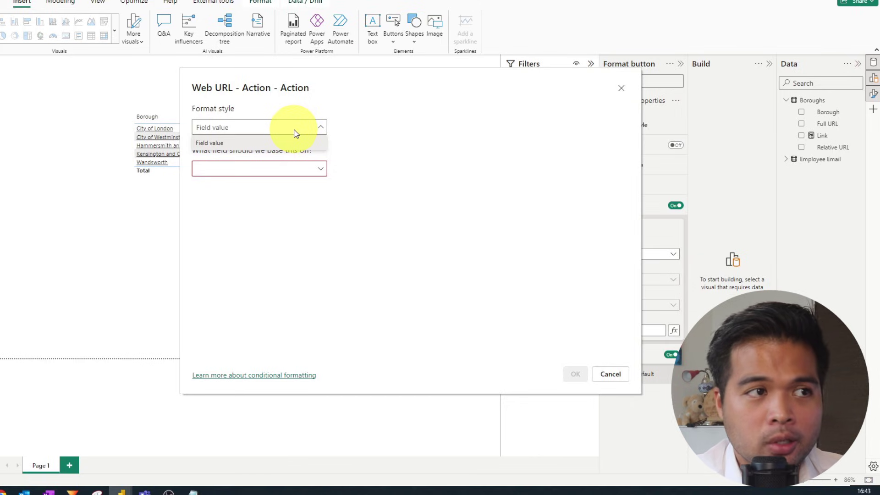
left_click(307, 173)
left_click(318, 169)
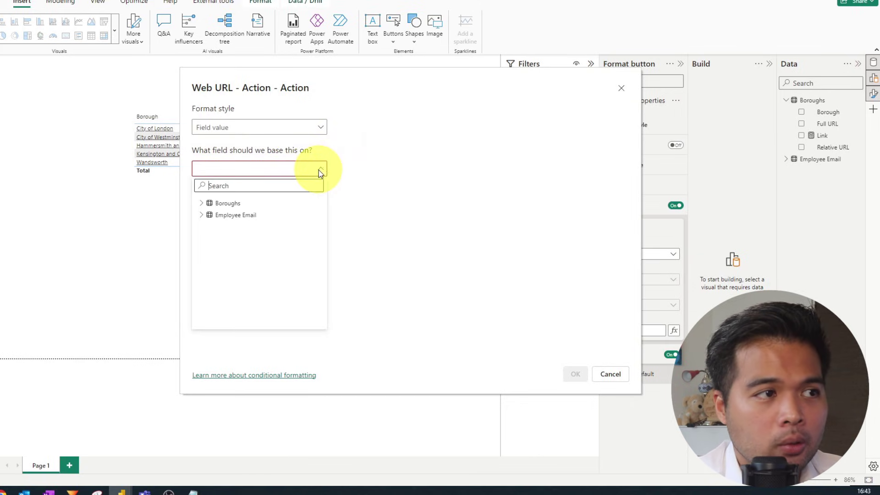
left_click(205, 205)
left_click(237, 240)
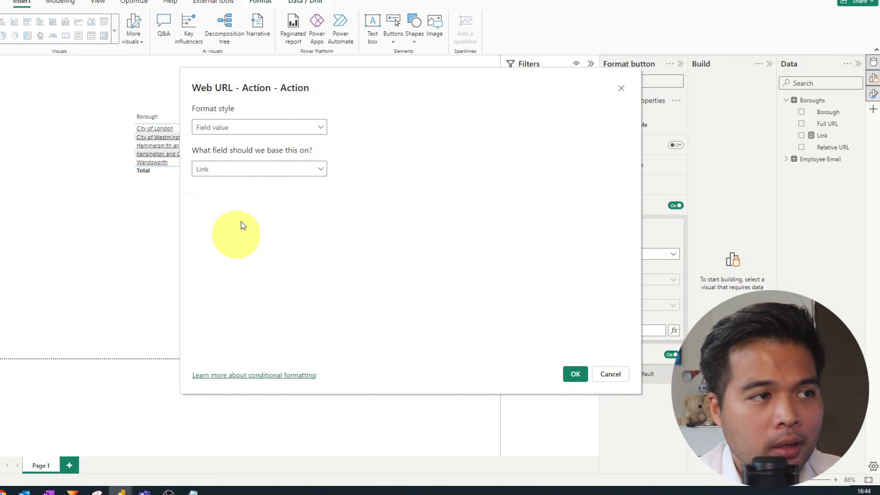
left_click(575, 374)
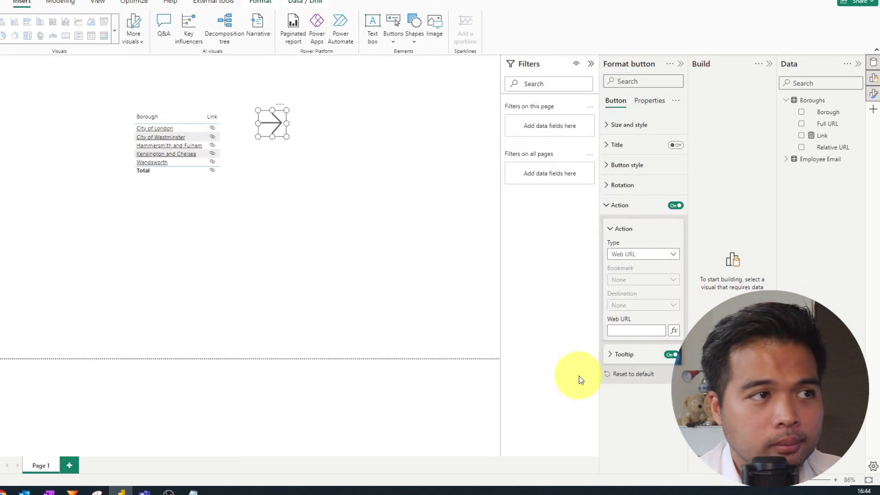
Move the arrow below the table and add a short Link card with a smaller callout font
left_click_drag(223, 192, 255, 245)
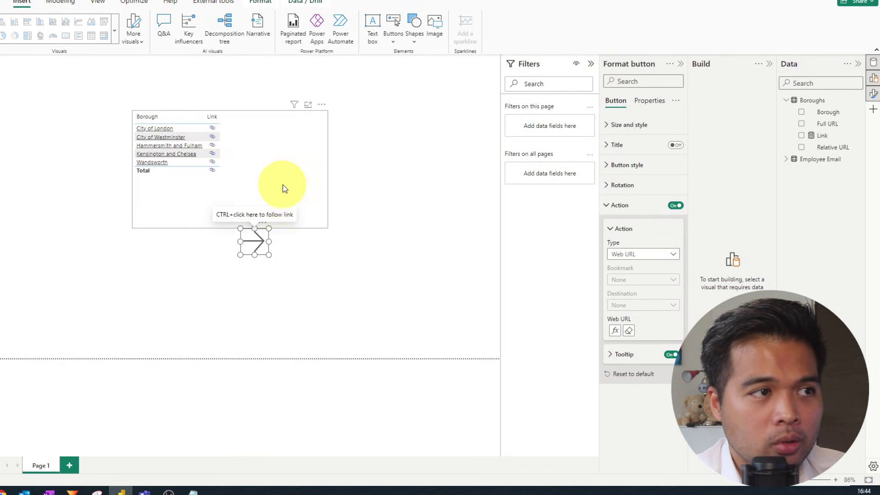
left_click_drag(268, 241, 305, 244)
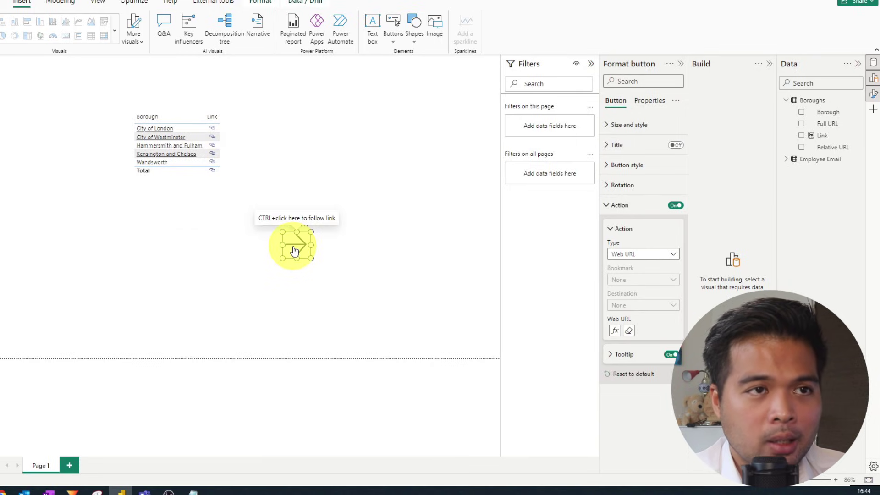
left_click_drag(822, 135, 426, 91)
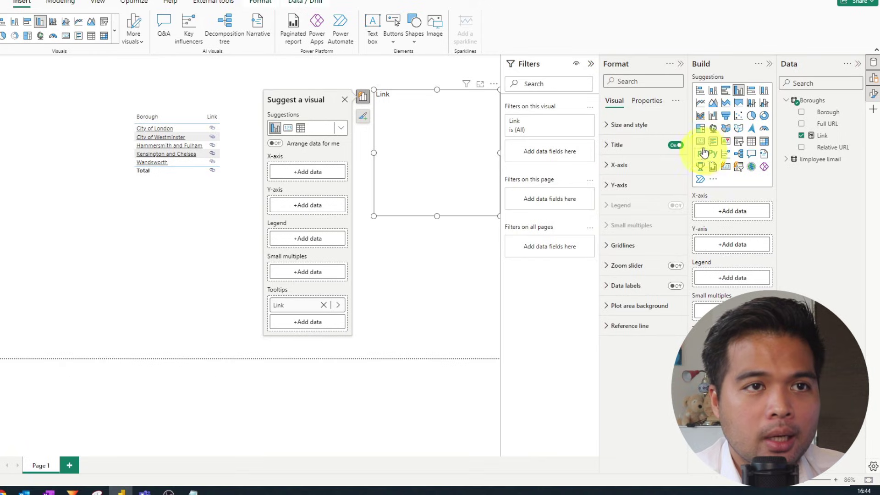
left_click(701, 143)
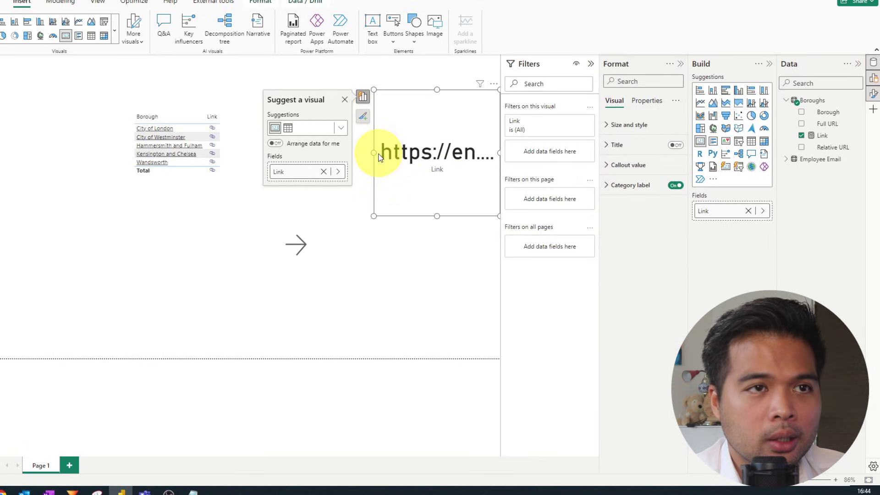
left_click(638, 165)
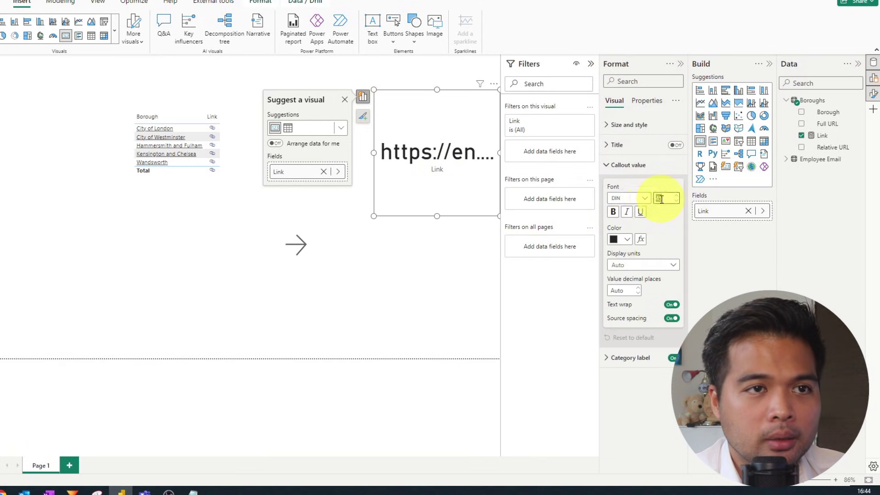
key("Return")
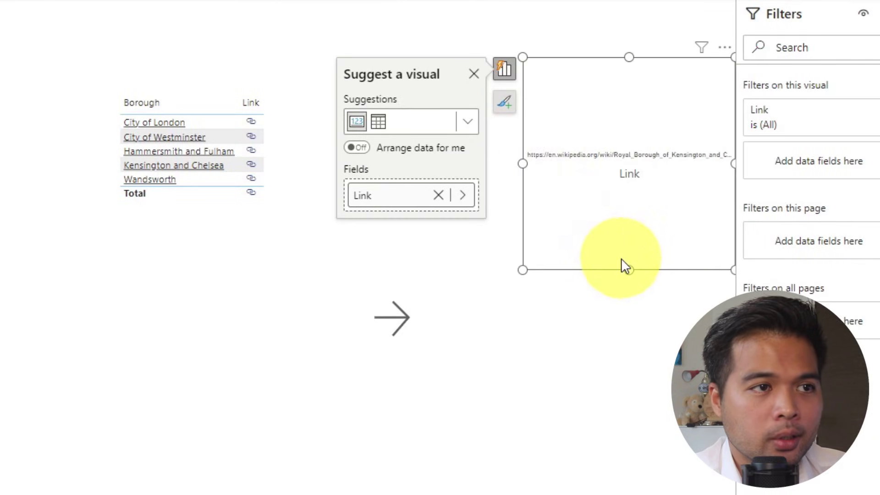
left_click_drag(628, 270, 660, 138)
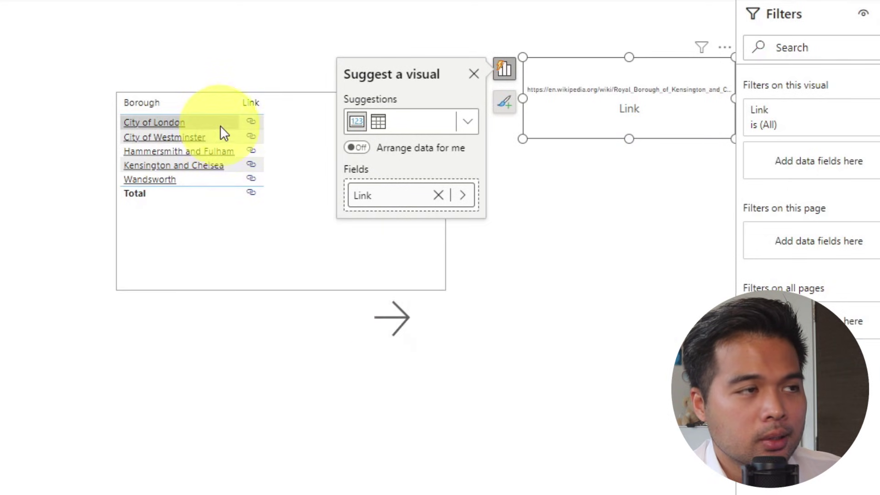
Select Wandsworth in the table and Ctrl+click the arrow to open its Wikipedia page
left_click(303, 97)
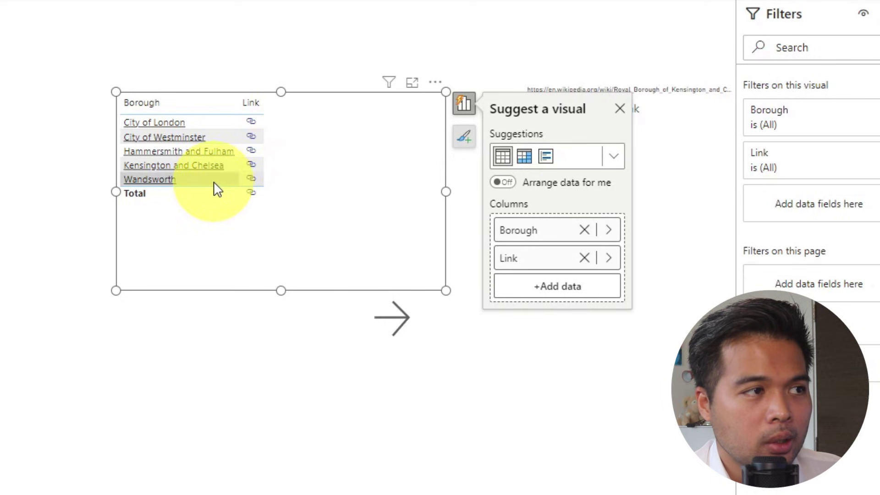
left_click(214, 182)
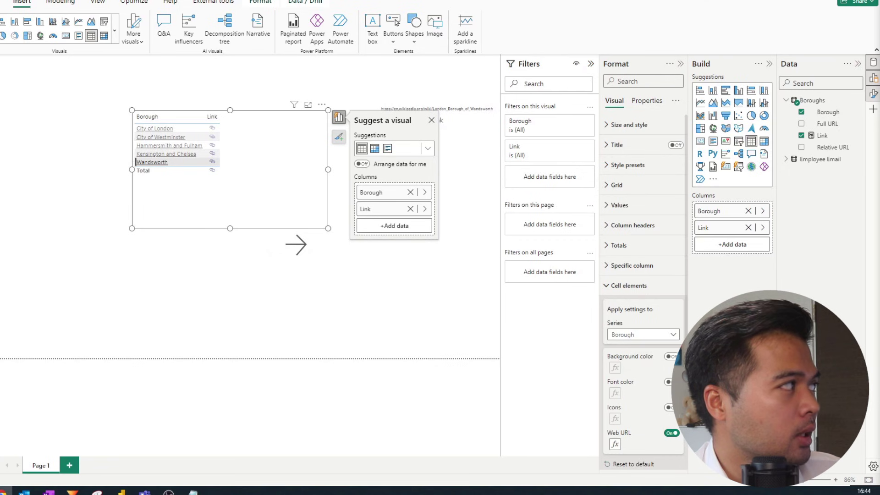
left_click(296, 244, "ctrl")
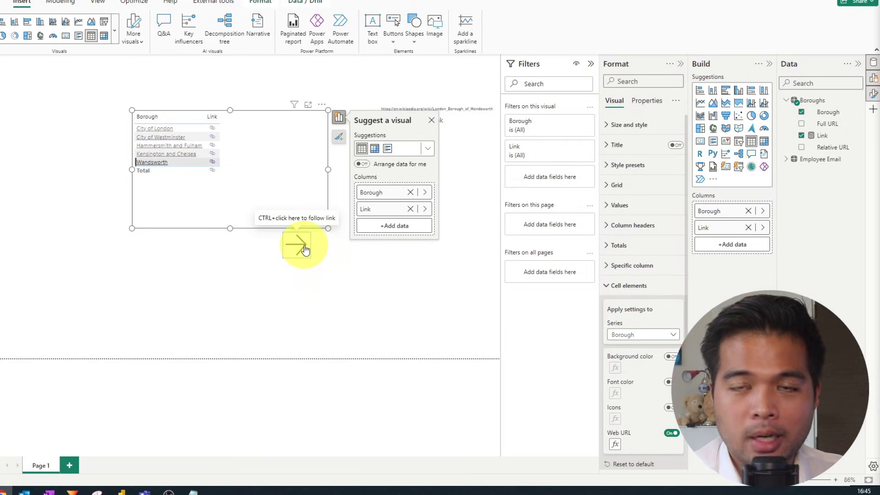
key("Escape")
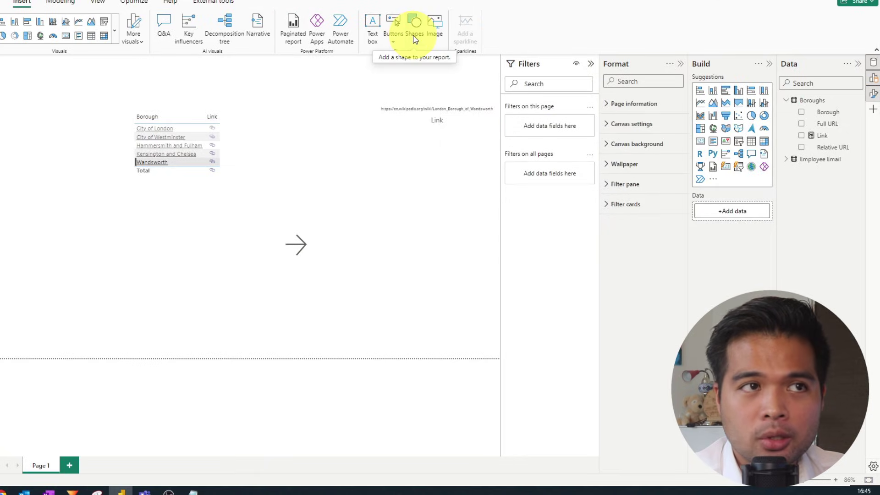
Insert a rectangle shape and place it, resized smaller, beside the arrow
left_click(416, 43)
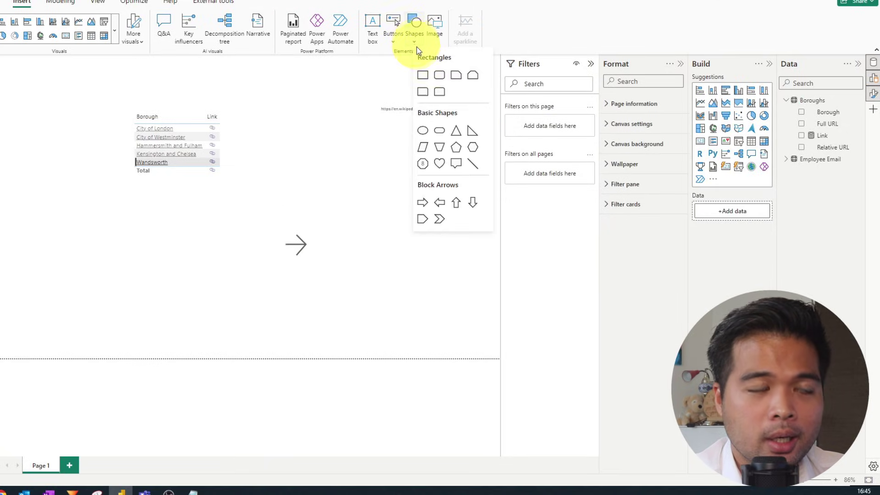
left_click(423, 75)
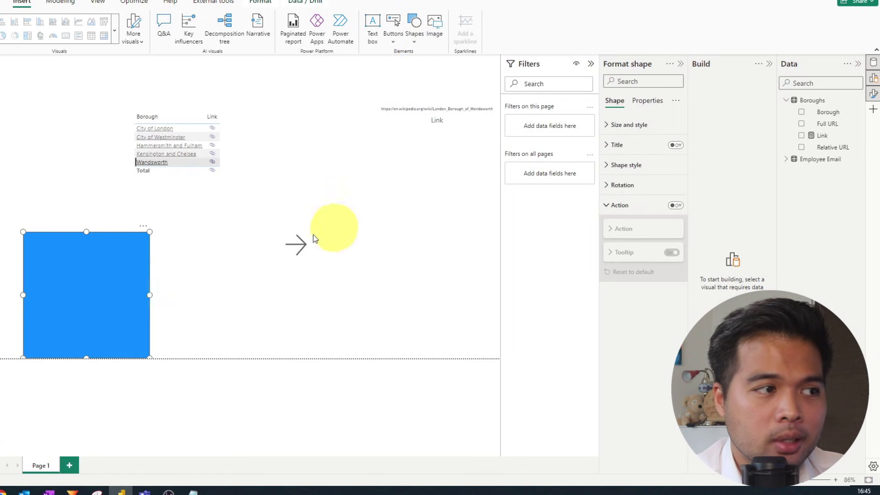
left_click_drag(102, 298, 392, 232)
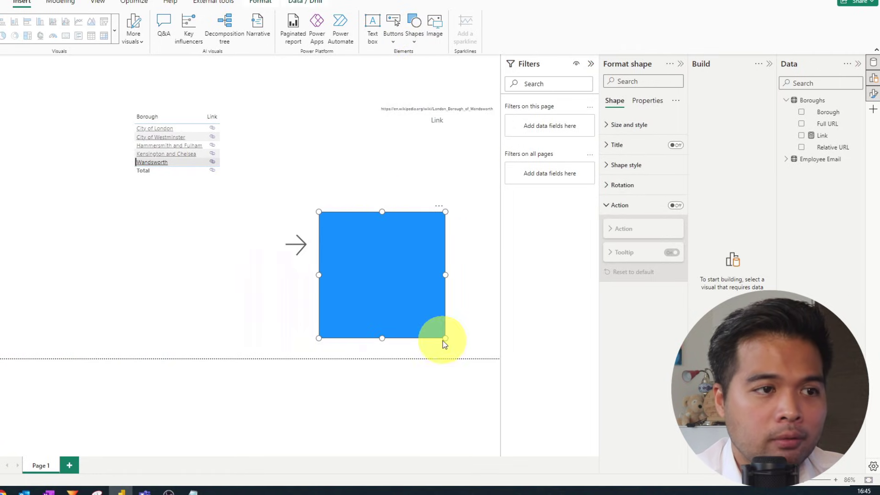
left_click_drag(444, 340, 374, 278)
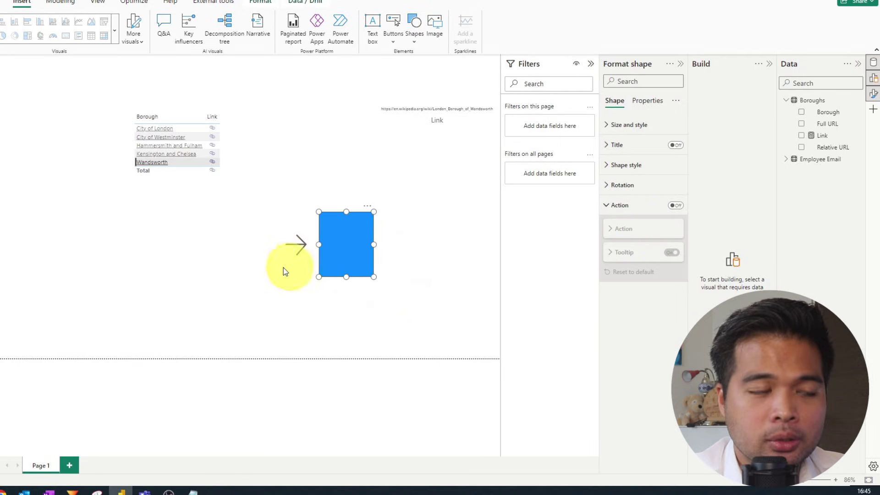
Give the rectangle a Web URL action based on the Boroughs table's Link field
left_click(675, 206)
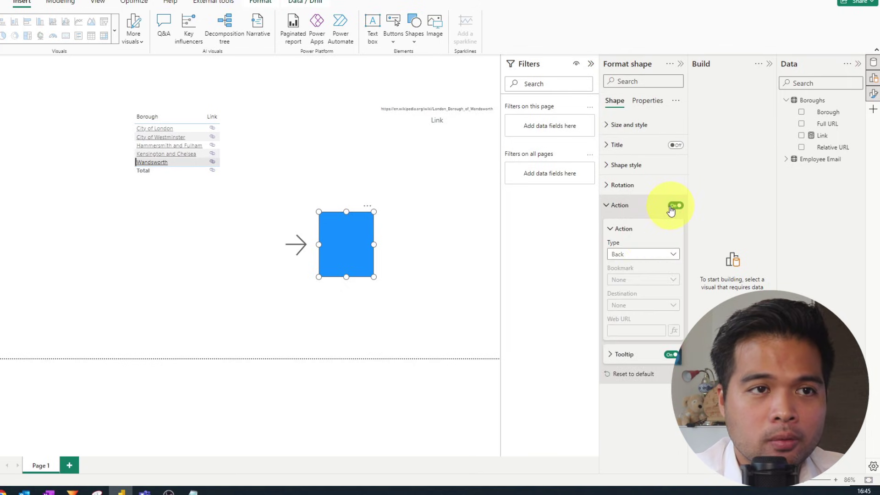
left_click(642, 255)
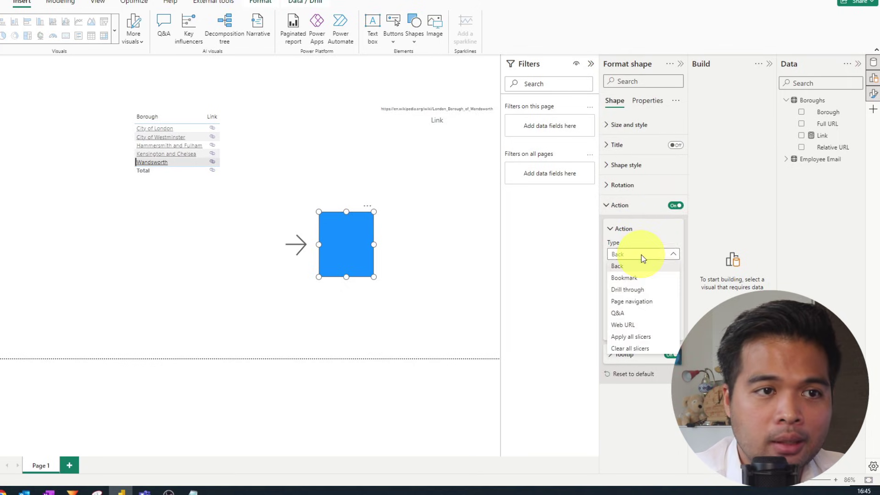
left_click(629, 325)
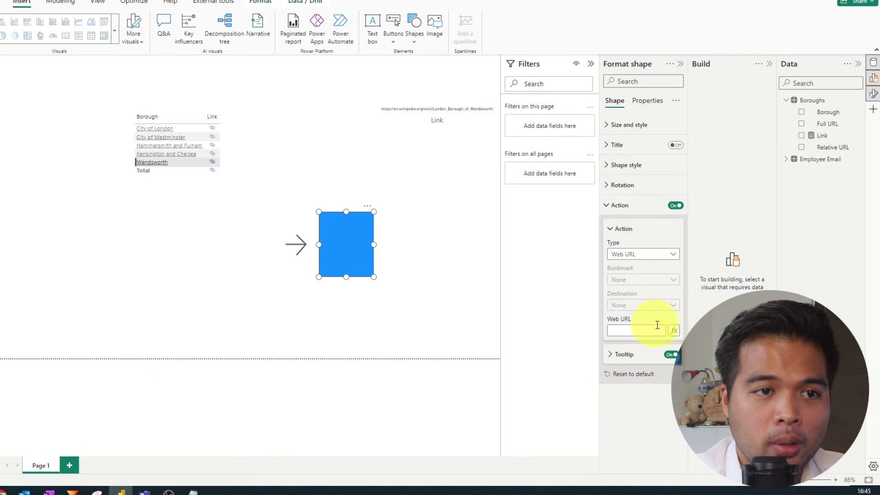
left_click(673, 331)
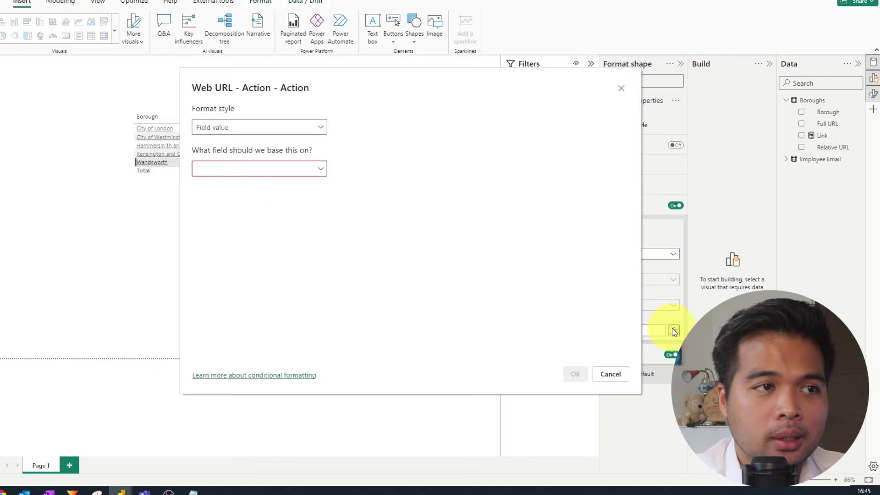
left_click(226, 169)
left_click(204, 203)
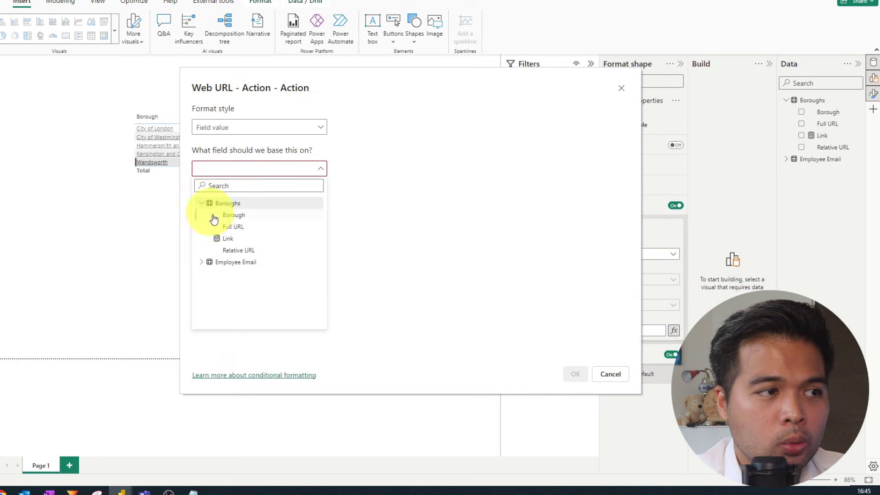
left_click(229, 239)
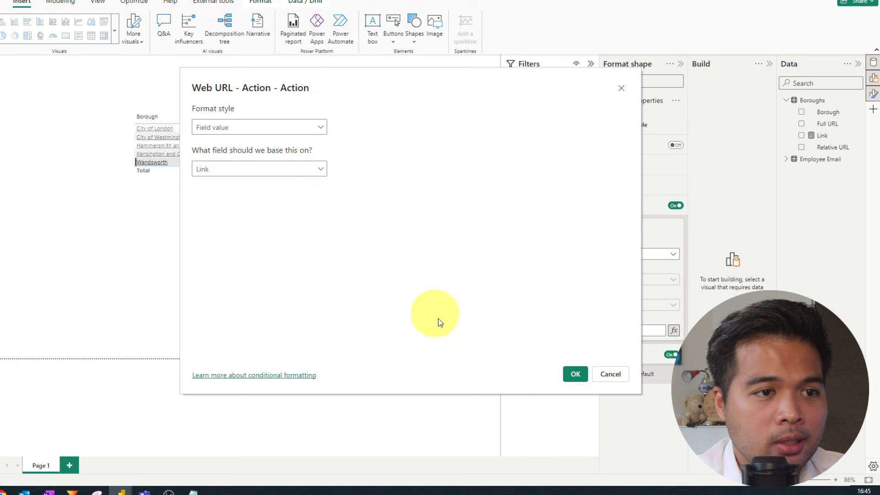
left_click(573, 373)
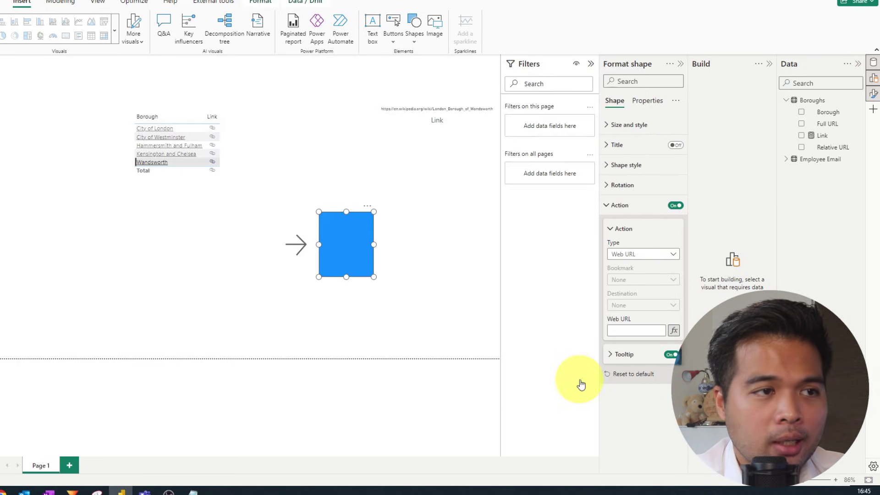
left_click(395, 262)
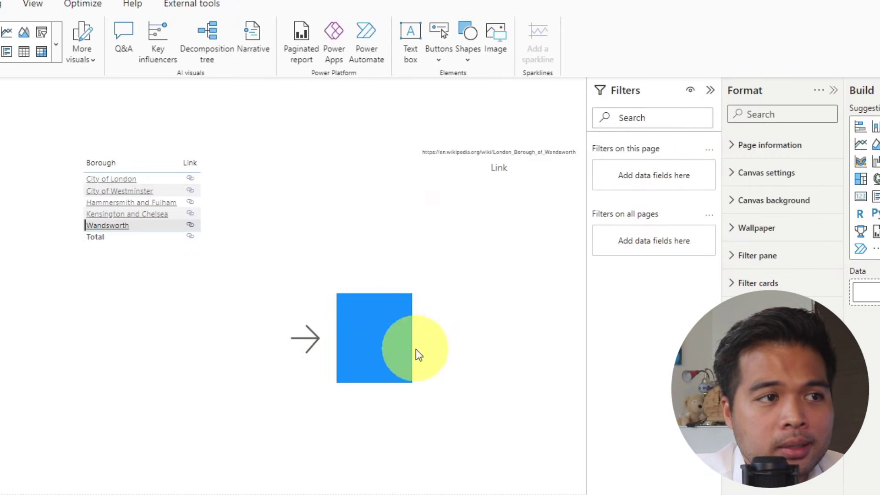
Move the blue shape left of the arrow and add a text box right of it, widened to the canvas edge
left_click_drag(345, 259, 210, 276)
left_click_drag(188, 381, 159, 381)
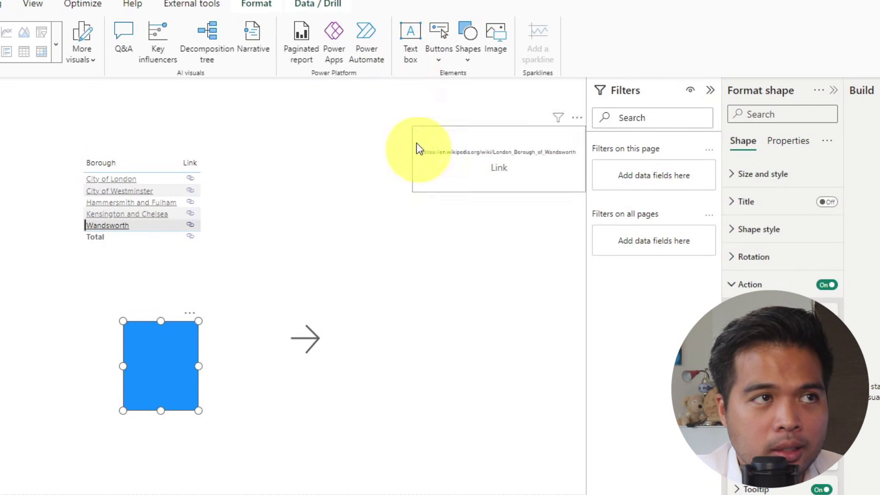
left_click(412, 49)
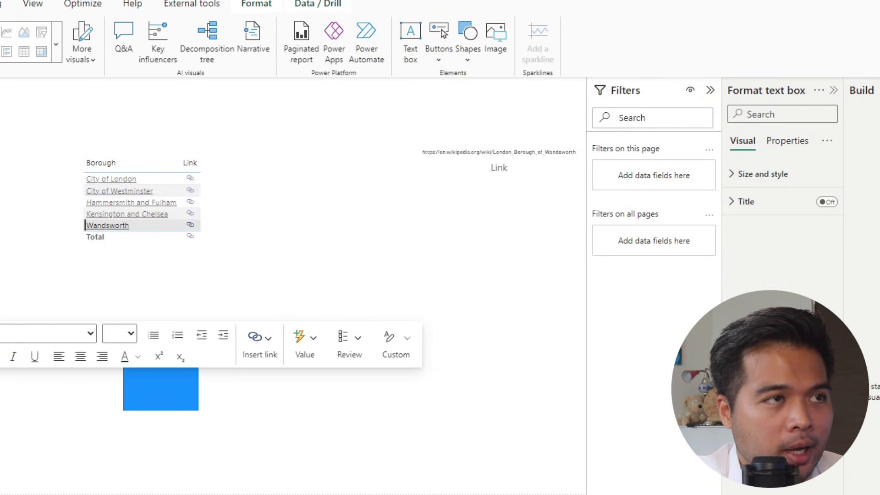
left_click_drag(504, 321, 436, 247)
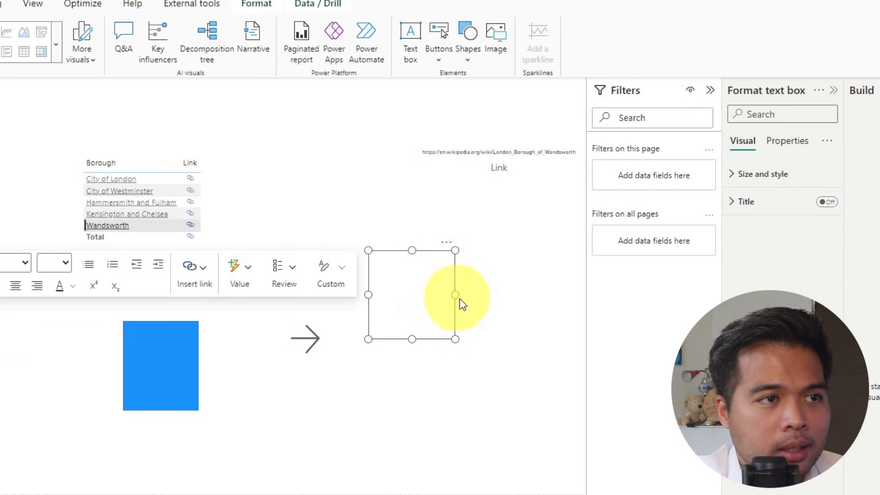
left_click_drag(455, 295, 583, 296)
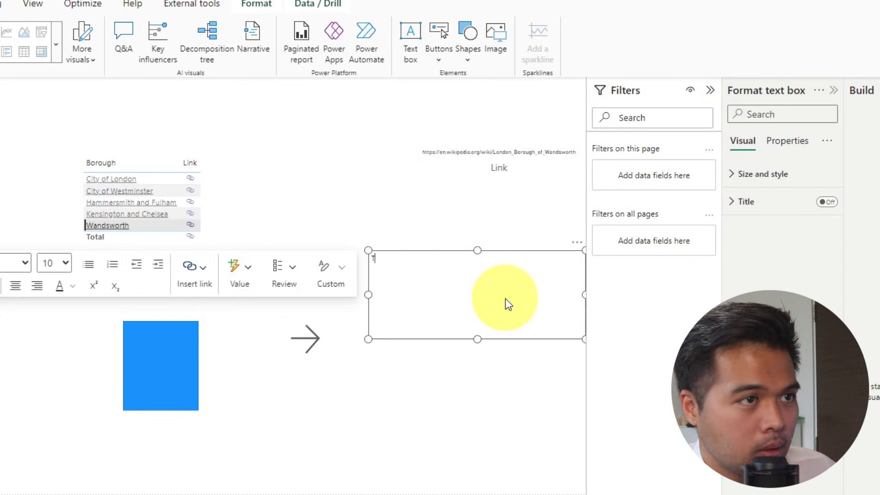
Make the text box read 'Click here to go to Wikipedia' and select the words 'Click here'
type("here to go to Wikipedia")
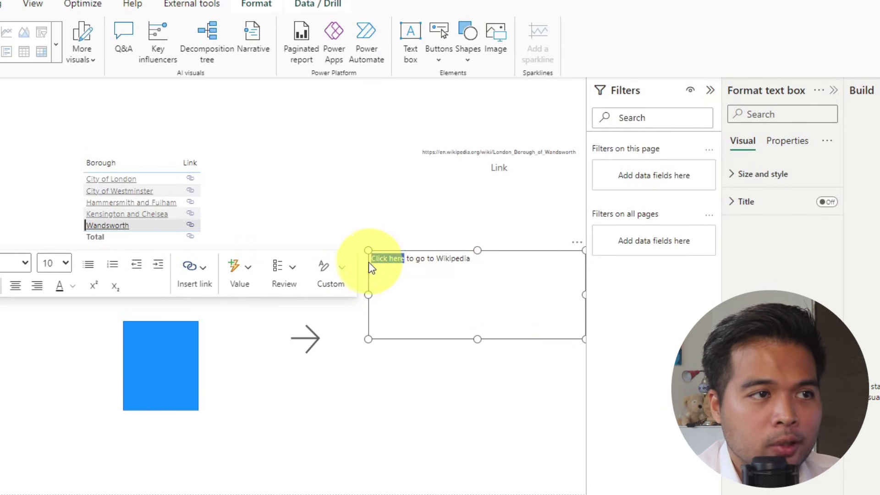
key("ctrl+shift+Left")
key("ctrl+shift+Left")
key("ctrl+shift+Left")
key("ctrl+shift+Left")
left_click(402, 258)
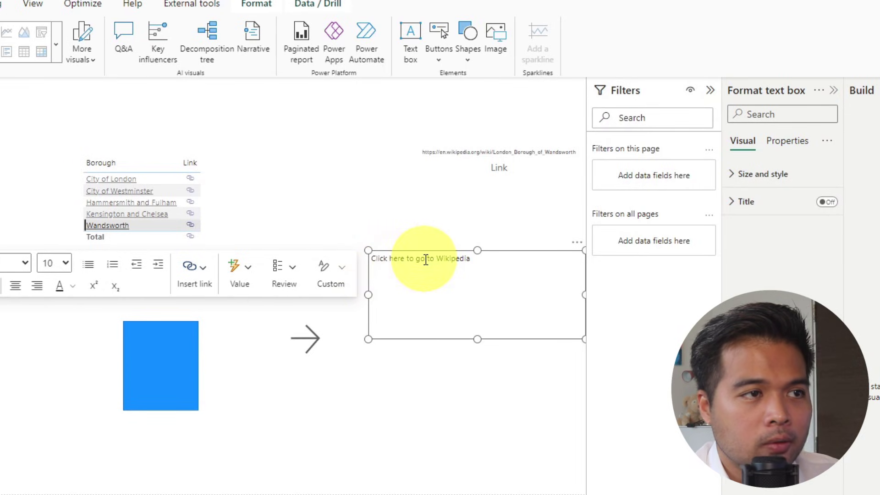
key("ctrl+shift+Left")
key("ctrl+shift+Left")
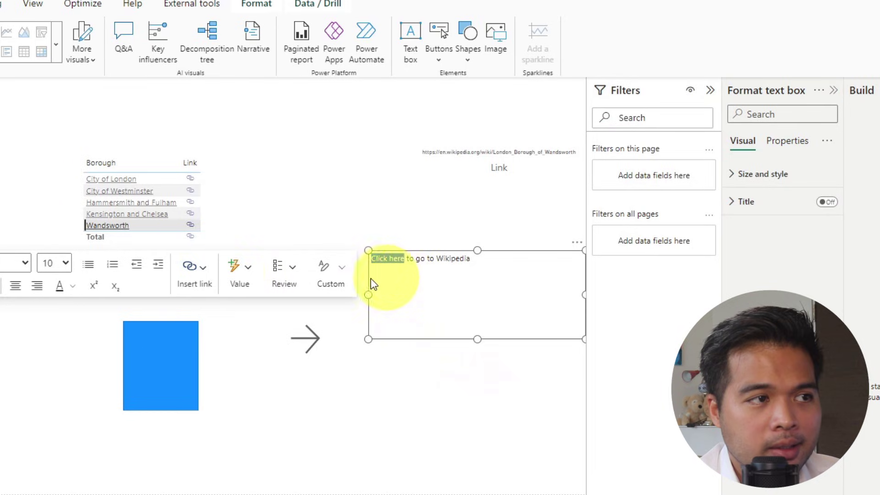
left_click(205, 278)
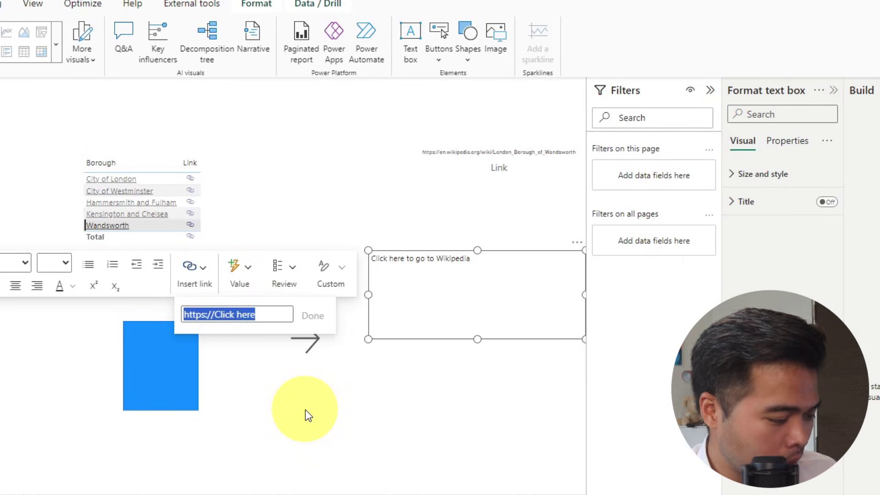
key("End")
key("BackSpace")
key("BackSpace")
key("BackSpace")
key("BackSpace")
key("BackSpace")
key("BackSpace")
key("BackSpace")
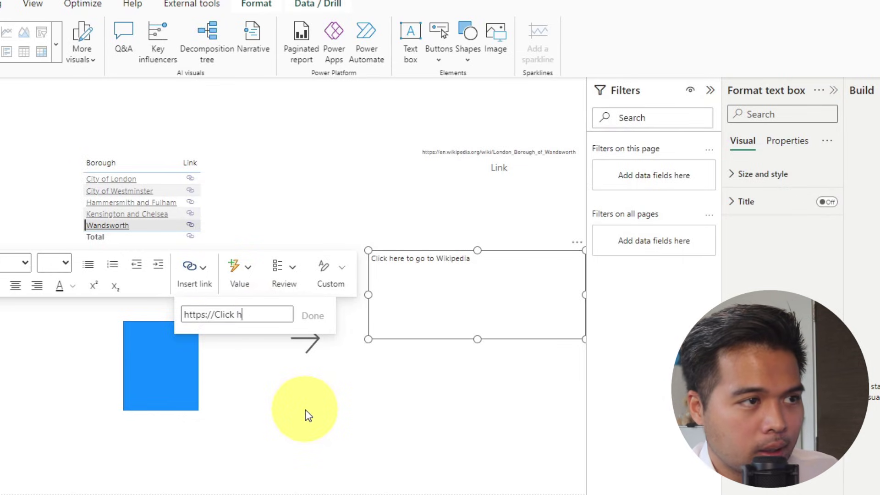
key("BackSpace")
key("BackSpace")
key("BackSpace")
type("wikipedi")
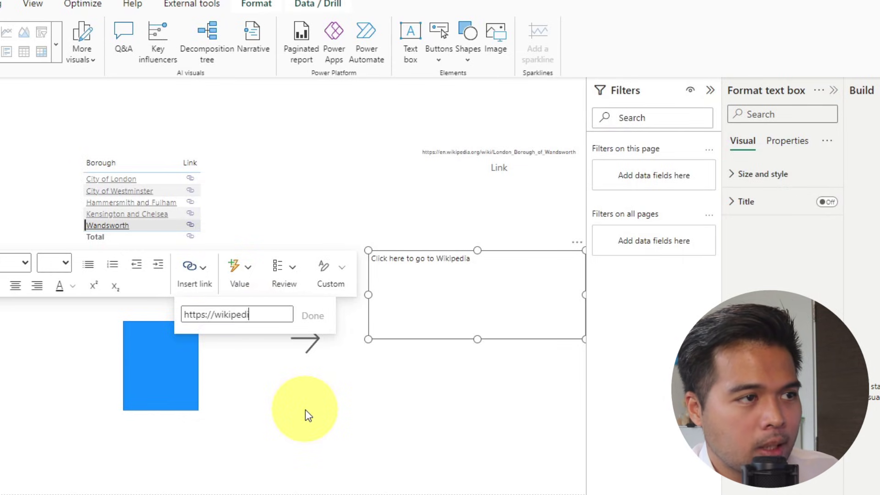
type("a.com")
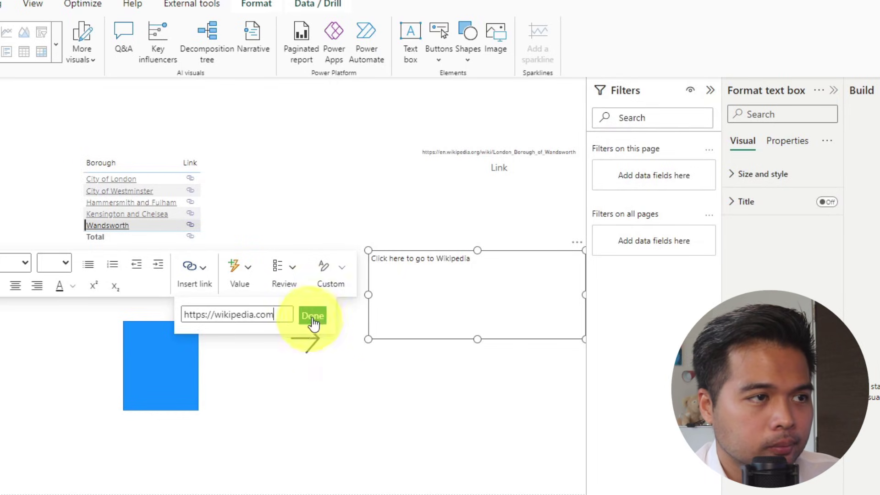
left_click(312, 316)
left_click(503, 275)
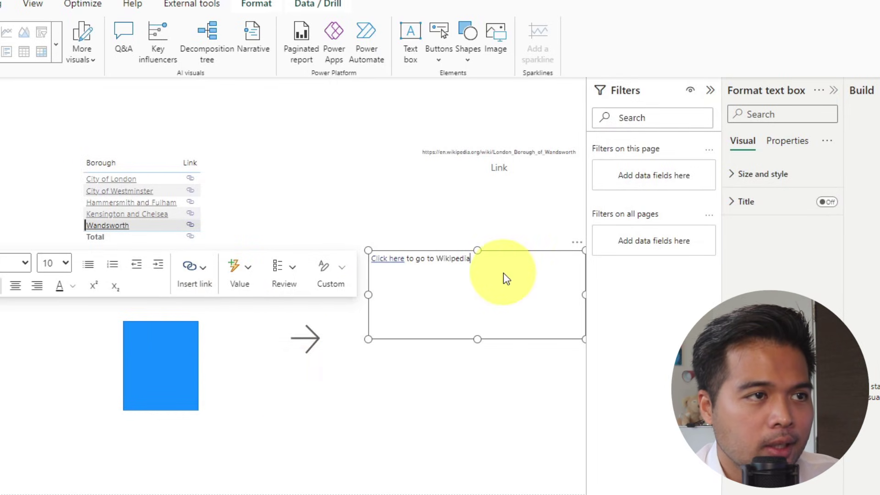
left_click(498, 384)
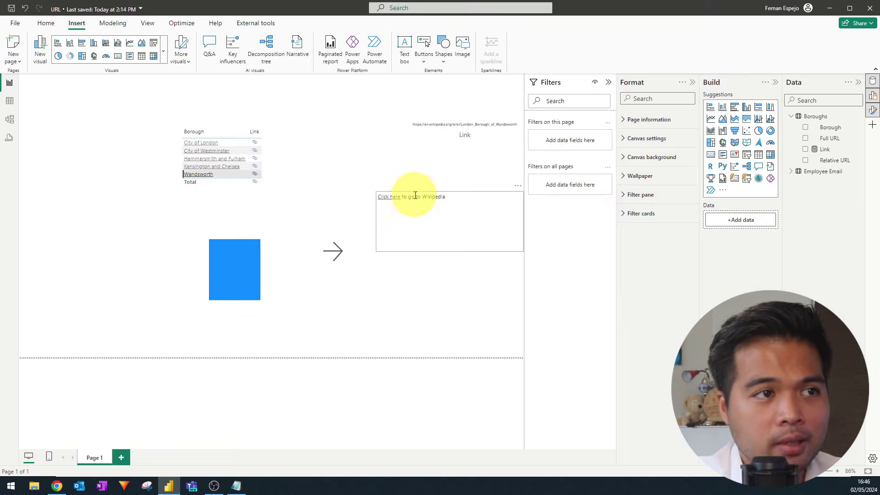
Select 'Click here' in the Wikipedia text box and review its hyperlink
left_click(416, 196)
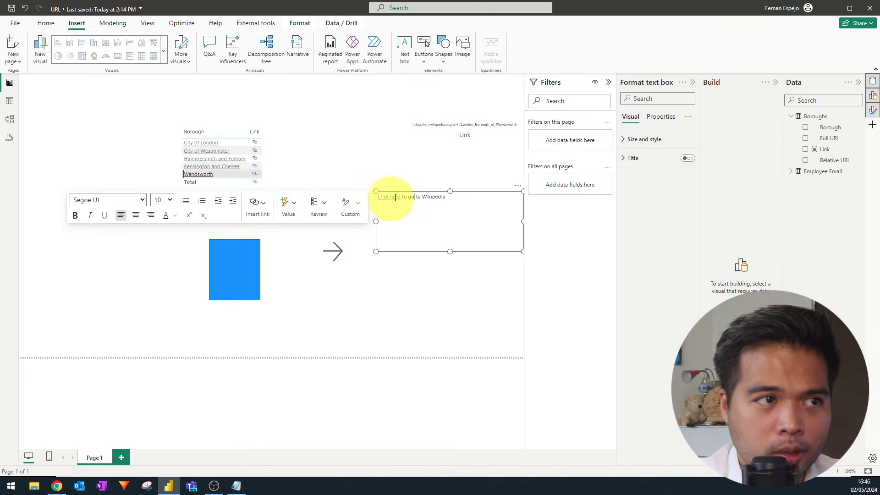
left_click_drag(395, 198, 400, 196)
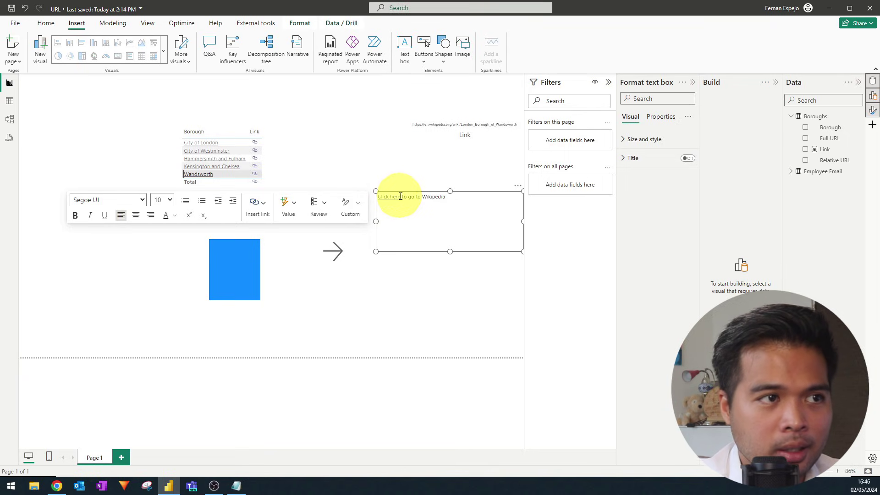
left_click(258, 202)
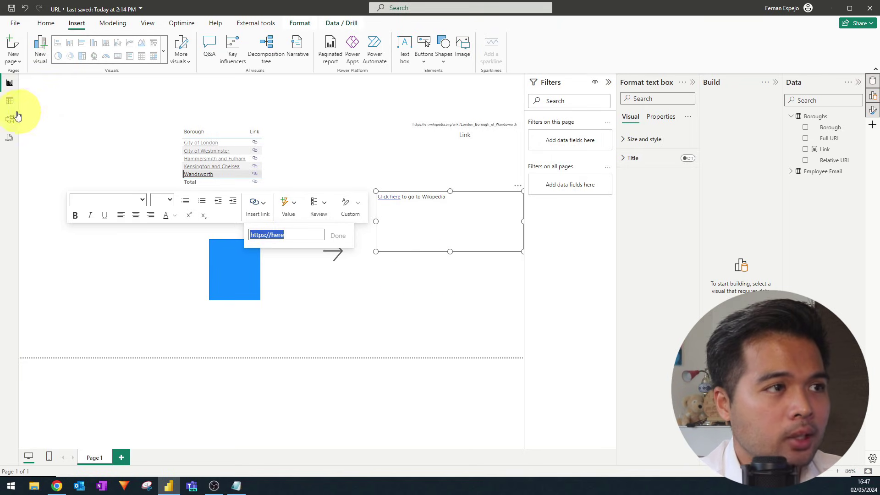
On a new report page, build a table of Email and Name from Employee Email
left_click(122, 456)
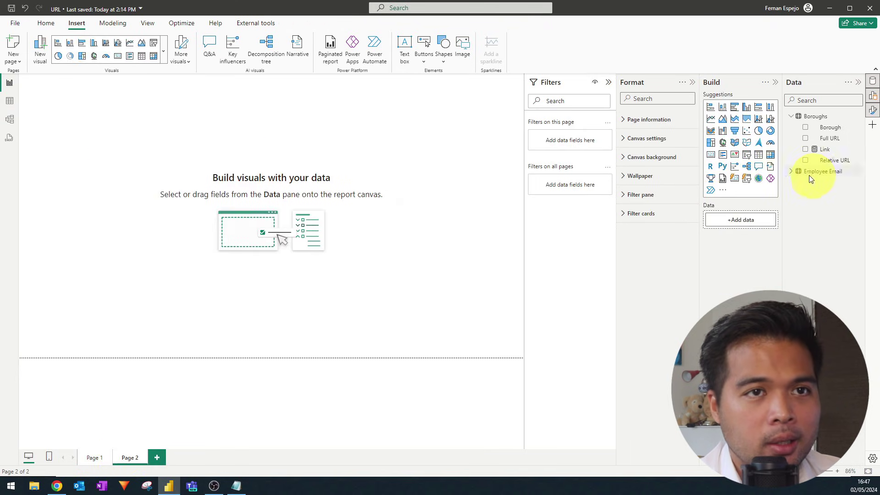
left_click(796, 172)
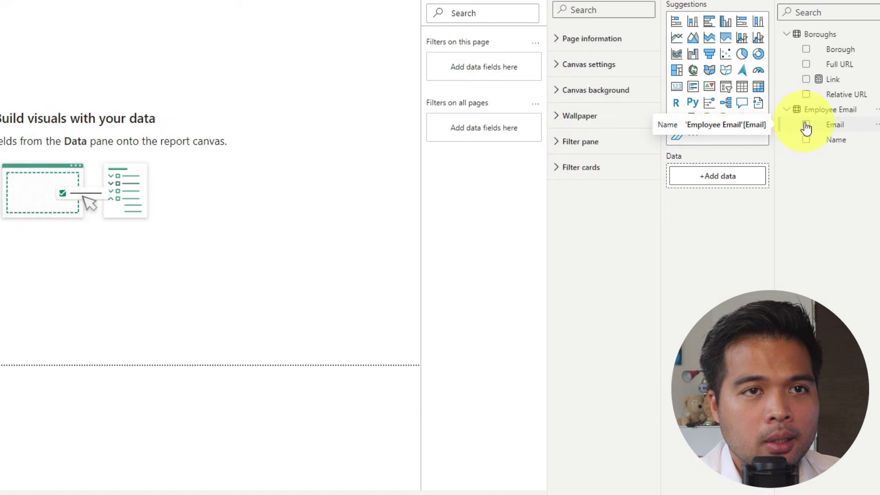
left_click(805, 183)
left_click(806, 141)
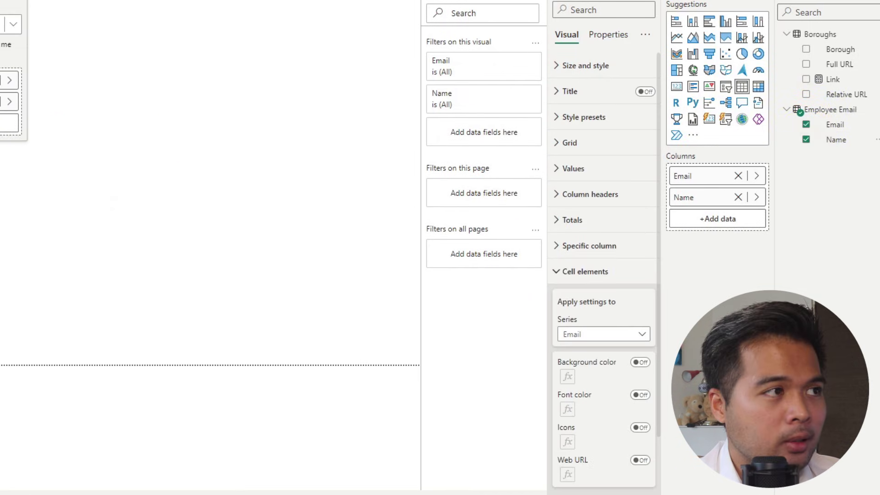
Put Name before Email, widen and reposition the table, then bring up Employee Email's options
left_click(251, 232)
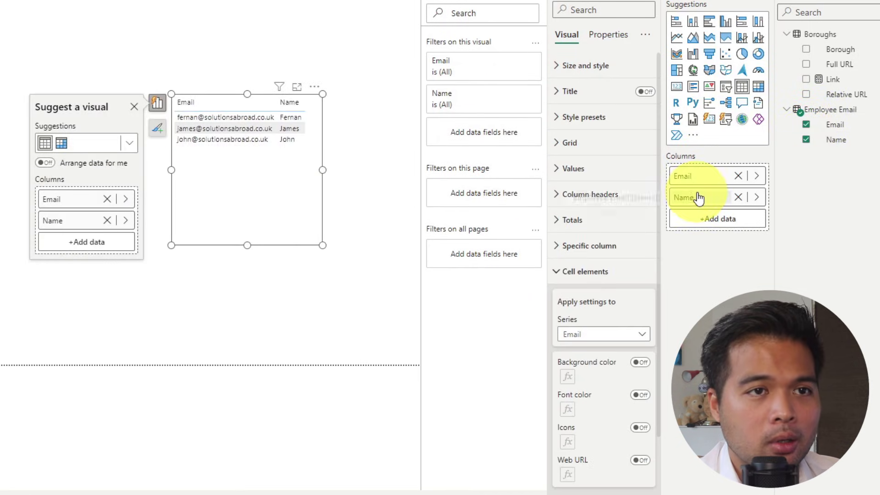
left_click_drag(697, 199, 706, 173)
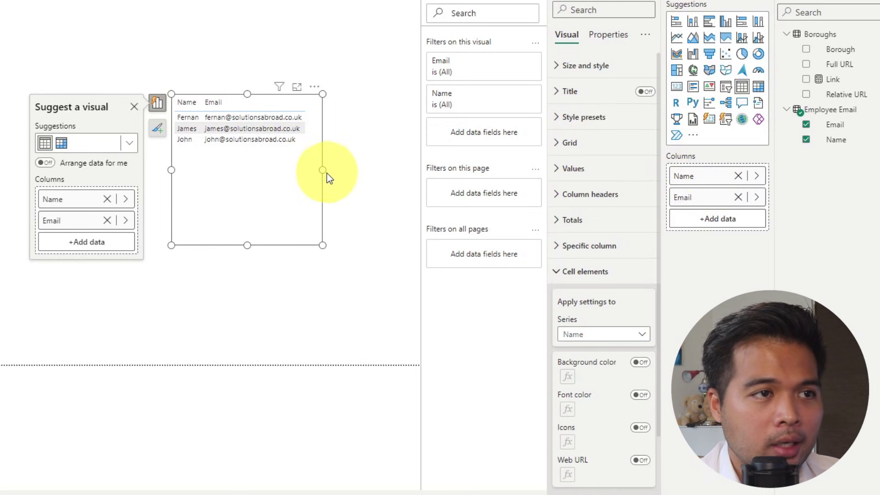
left_click_drag(323, 171, 396, 163)
left_click_drag(358, 199, 336, 210)
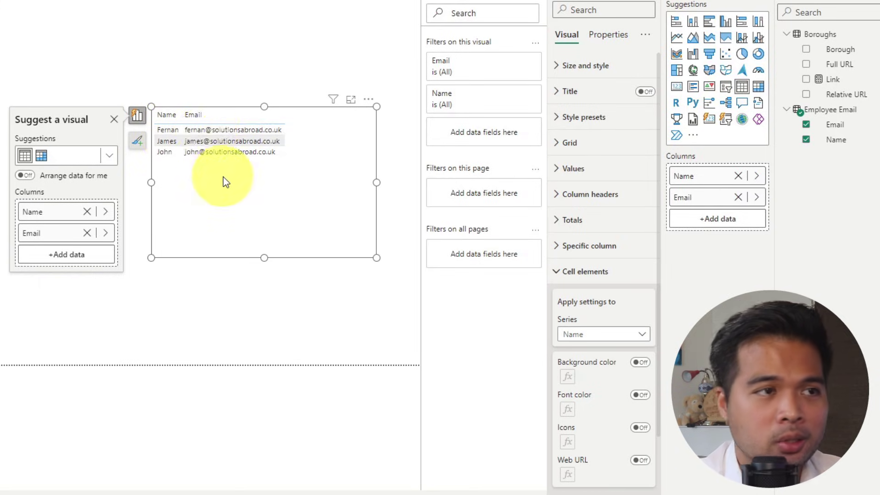
right_click(807, 110)
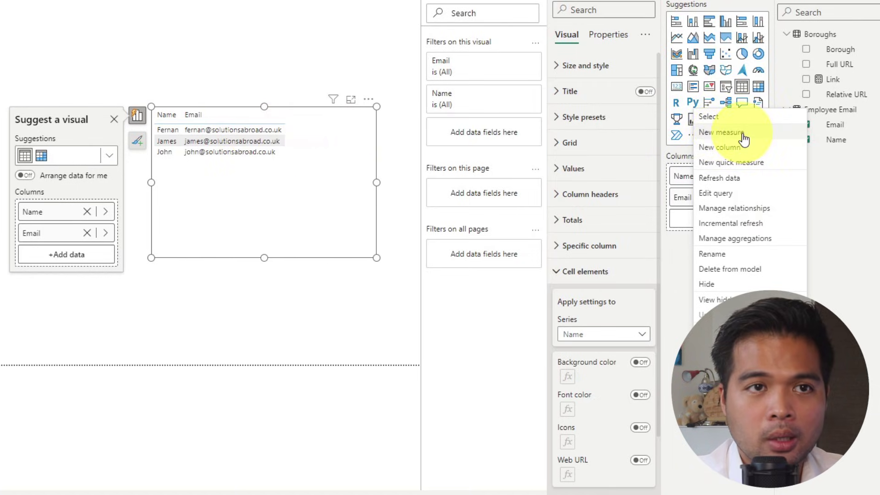
Create the measure Mailto = "mailto:" & MAX('Employee Email'[Email]) with Data category Web URL
key("Escape")
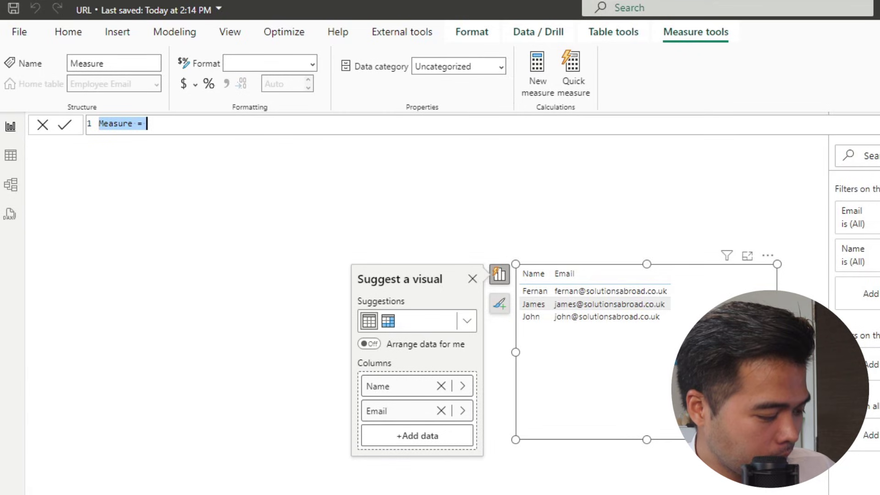
type("Mailto ")
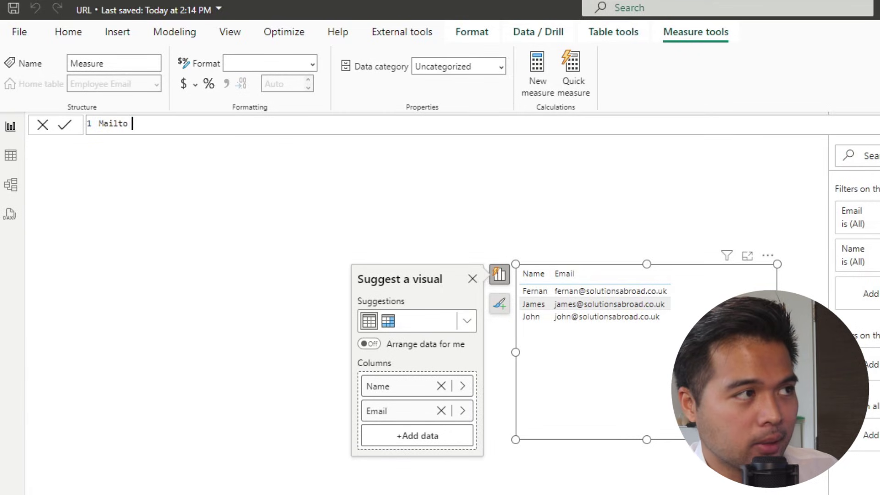
type("= \"mail")
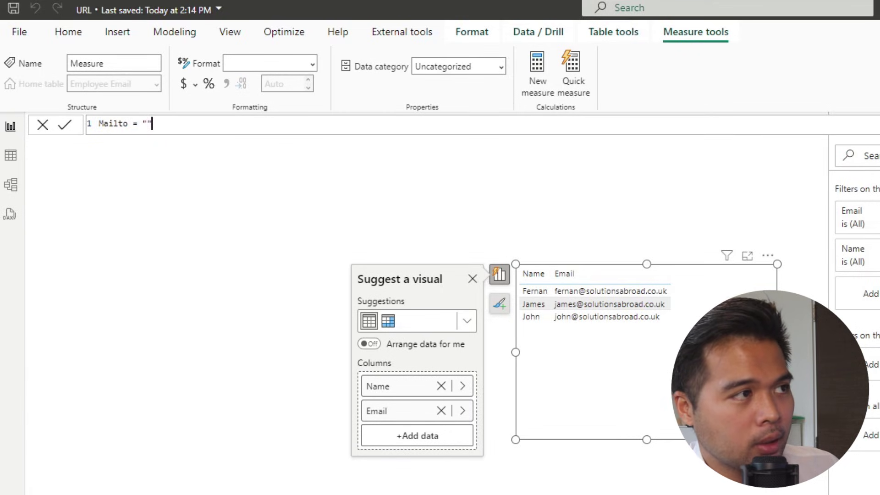
type("to")
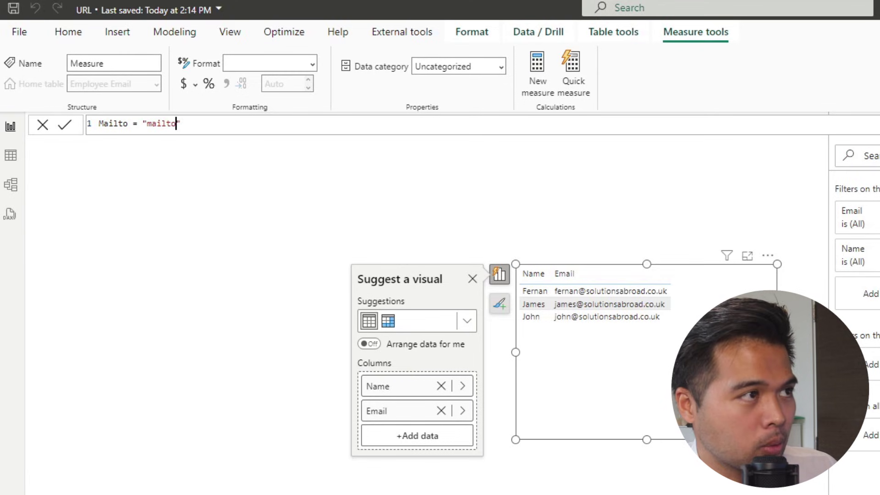
type(":\" ")
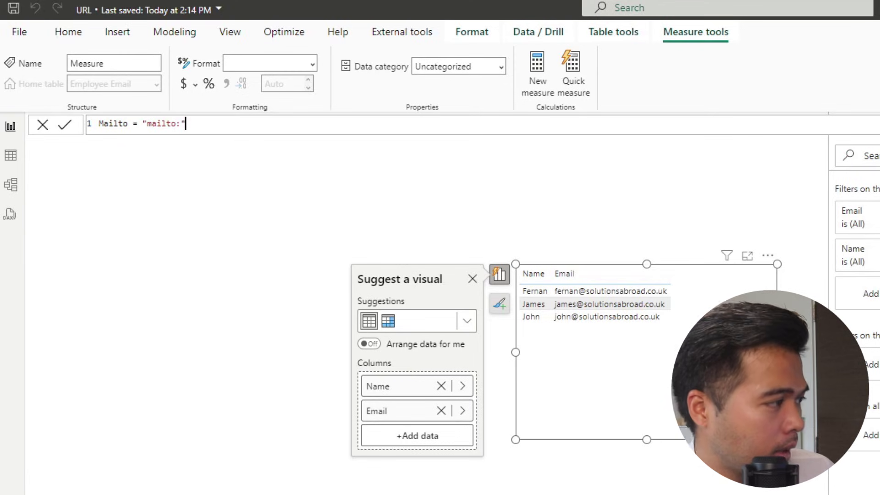
type("& ")
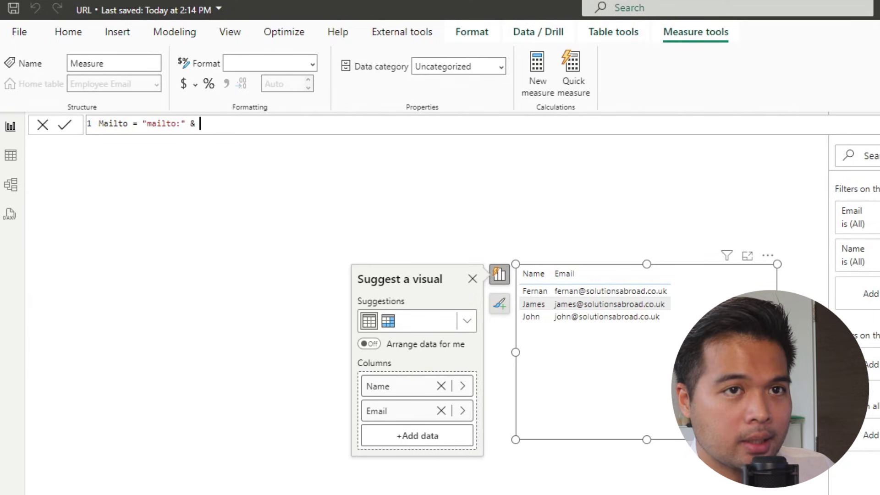
type("MAX(")
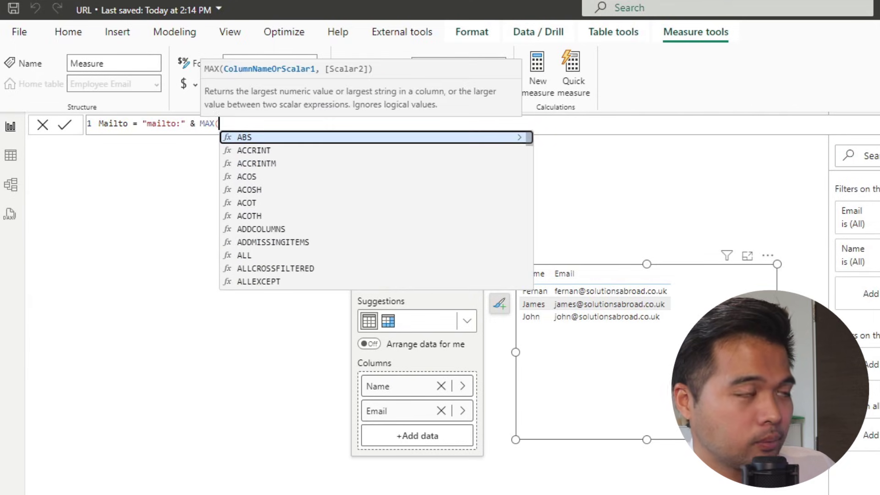
type("Email")
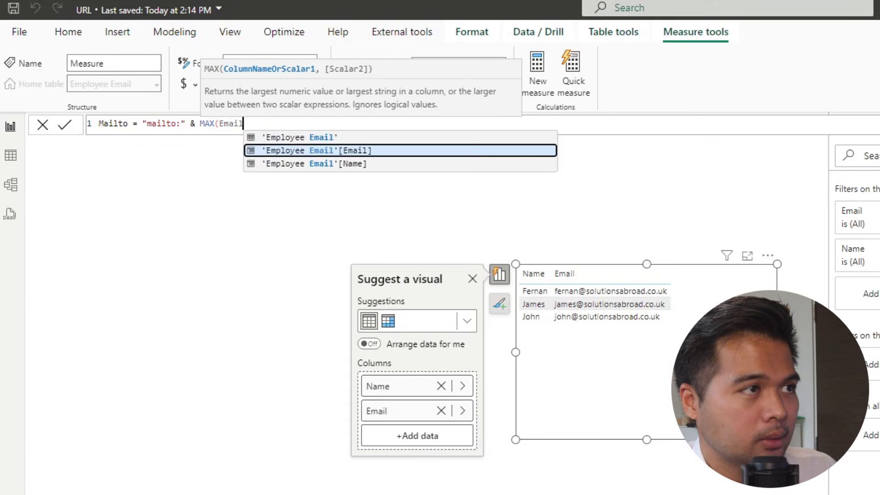
key("Tab")
type(")")
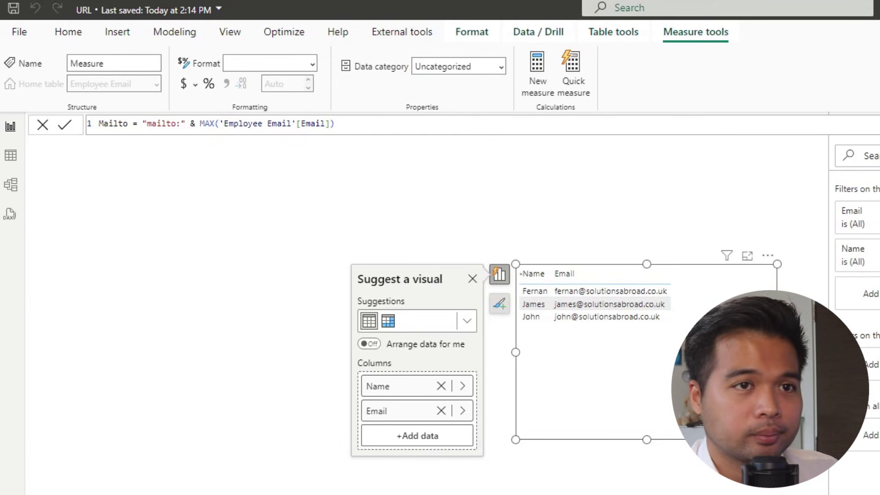
key("Return")
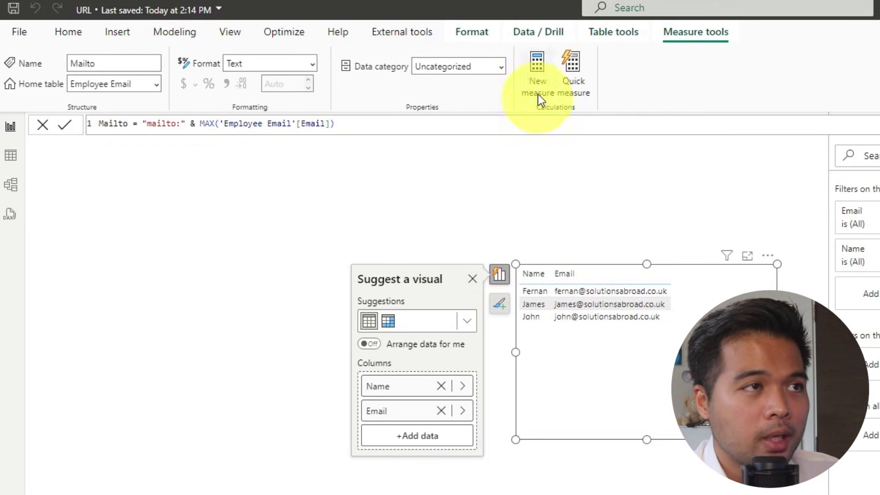
left_click(501, 67)
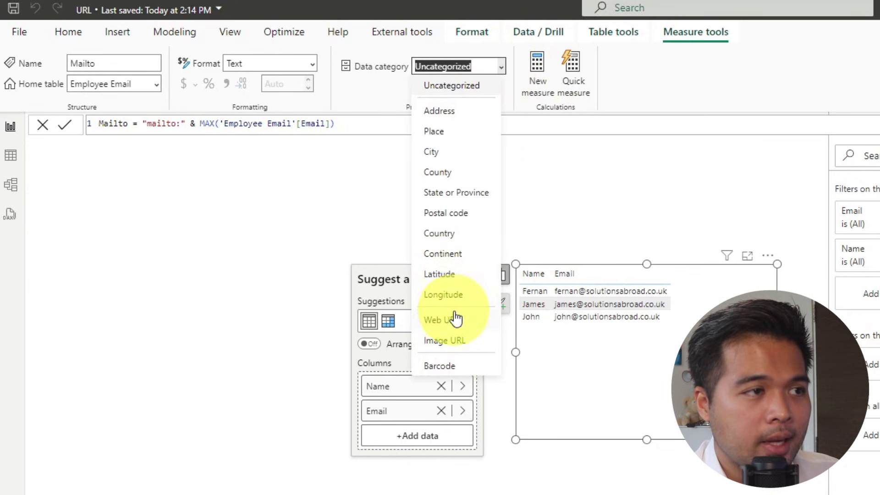
left_click(458, 320)
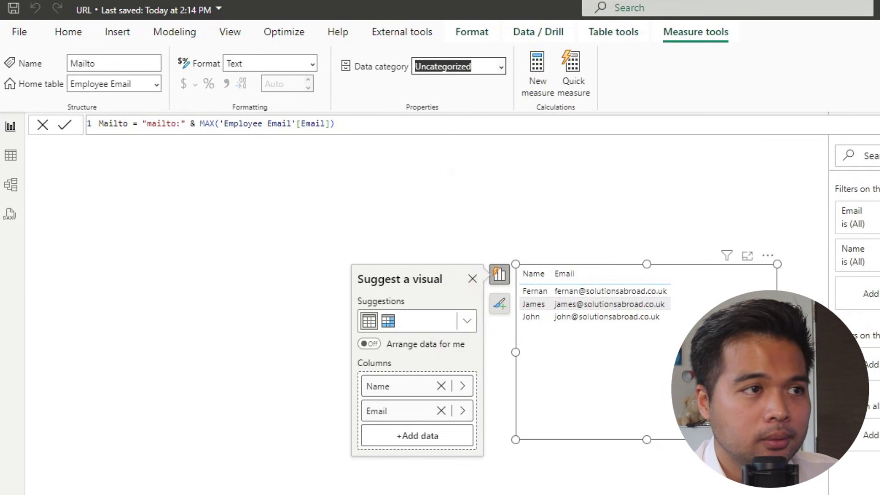
Add Mailto as a table column and open the first employee's mailto link in the mail app
left_click_drag(836, 139, 322, 175)
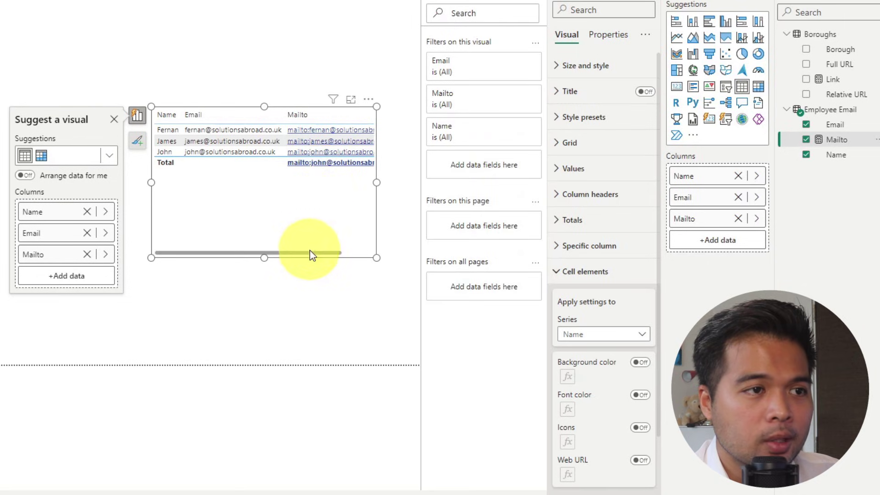
left_click_drag(310, 251, 359, 233)
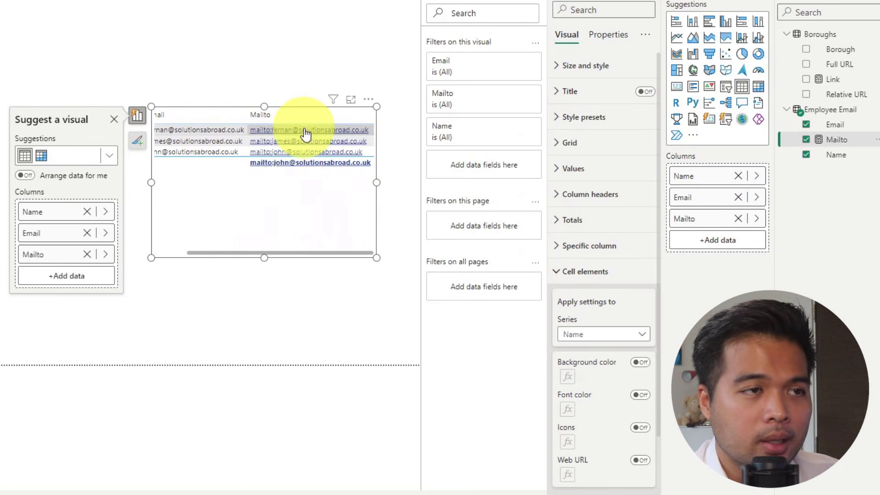
left_click(331, 135)
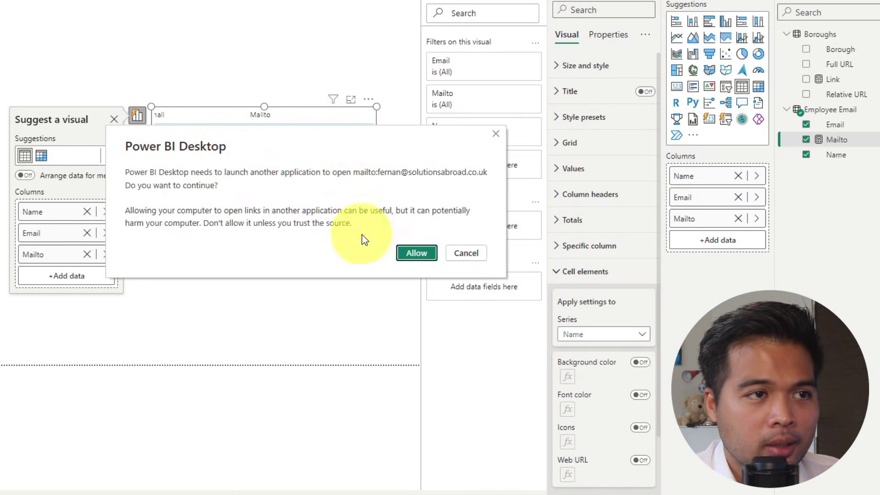
left_click(414, 254)
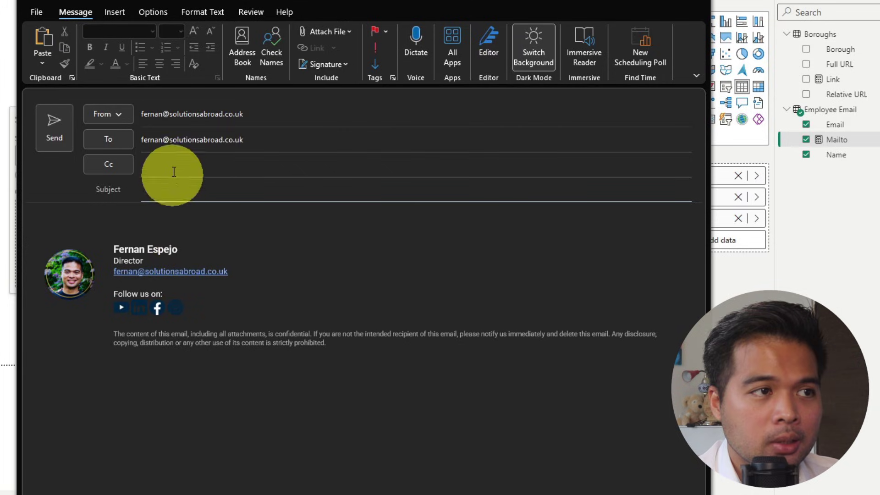
Close the Outlook email draft, choosing not to save changes
left_click_drag(249, 139, 146, 141)
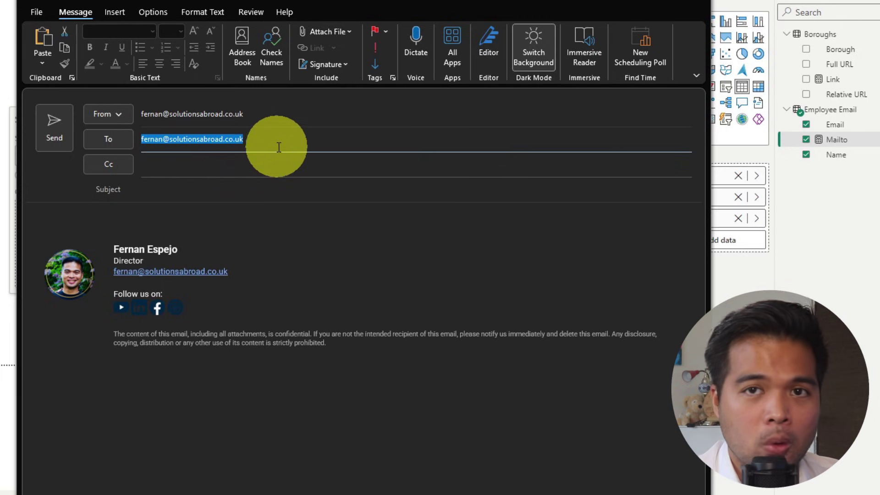
left_click_drag(474, 7, 11, 163)
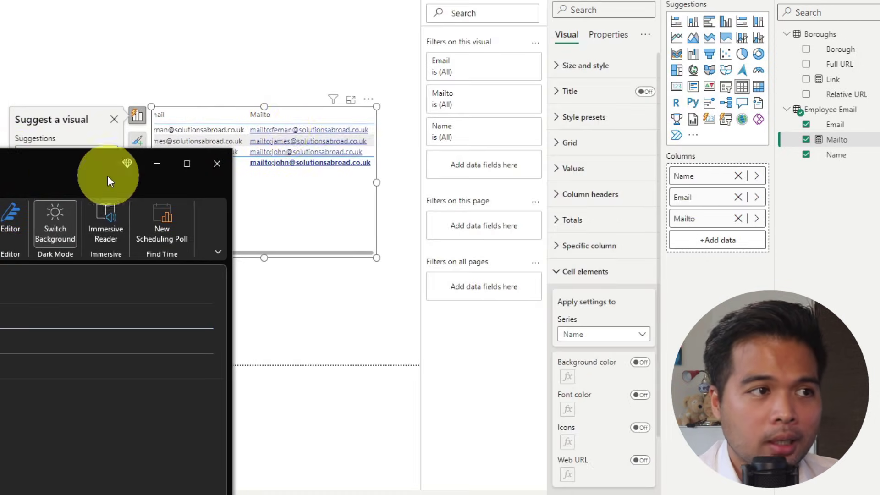
left_click_drag(108, 173, 491, 83)
left_click(451, 81)
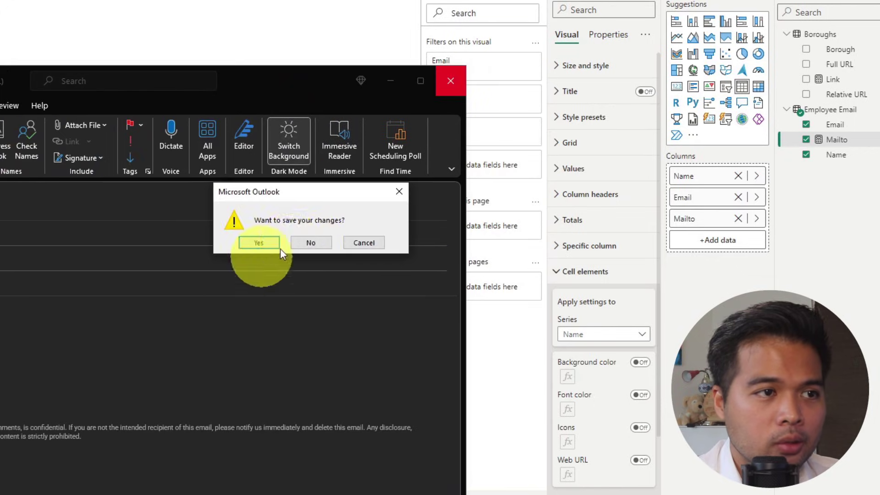
left_click(314, 243)
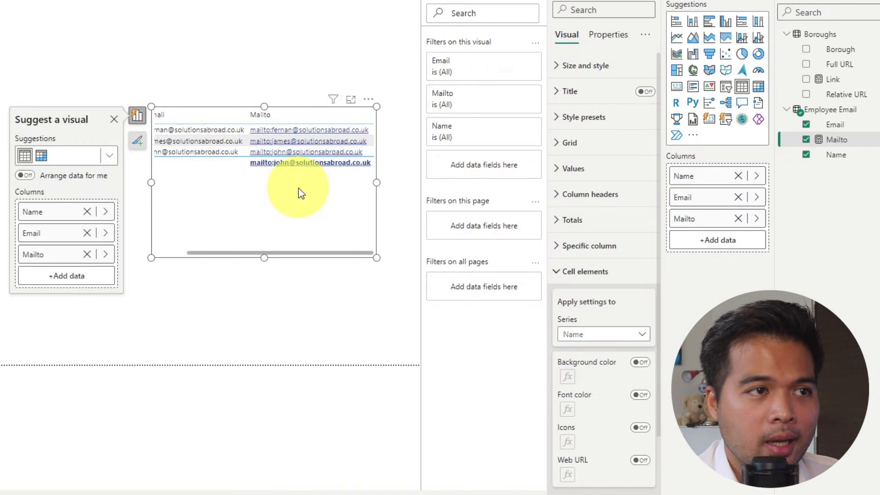
left_click(300, 147)
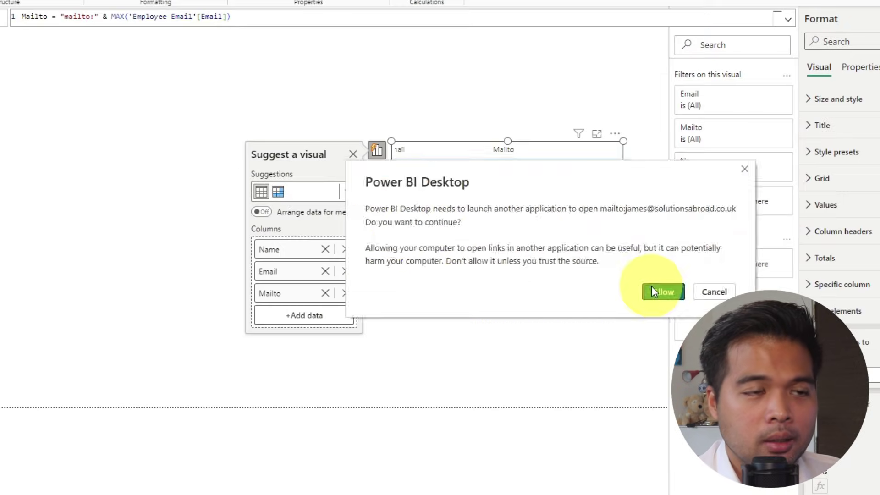
left_click(406, 249)
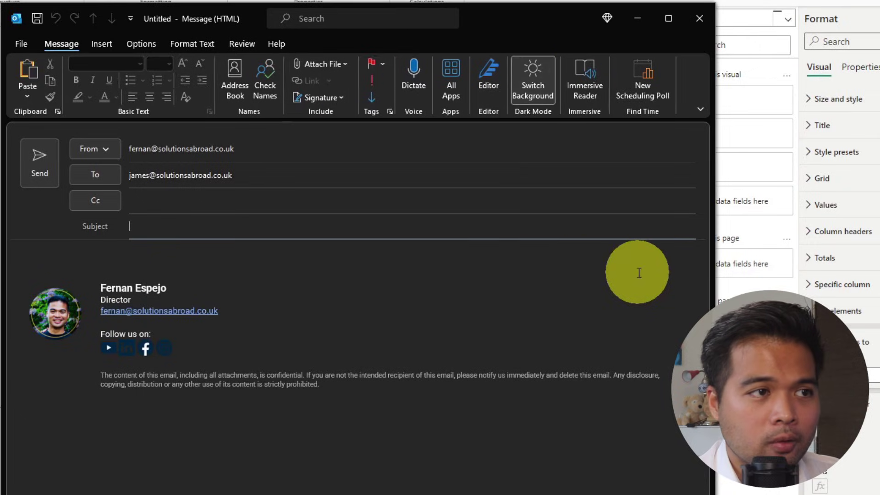
double_click(138, 175)
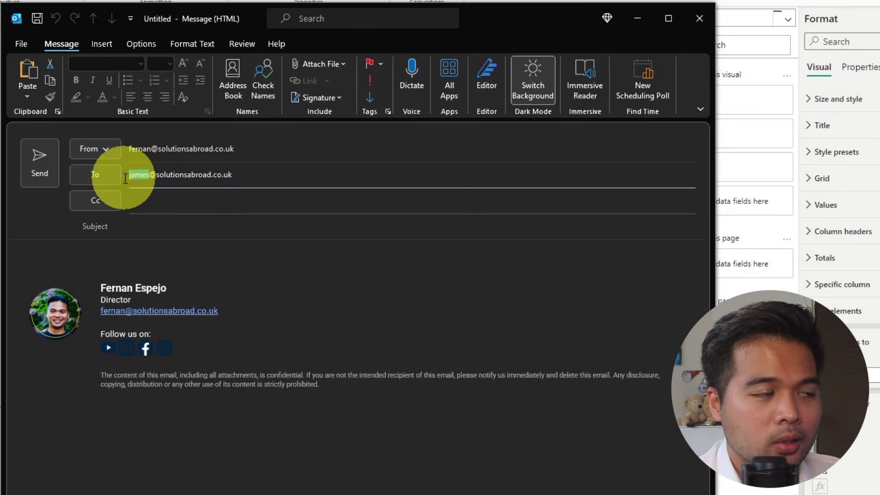
left_click(278, 180)
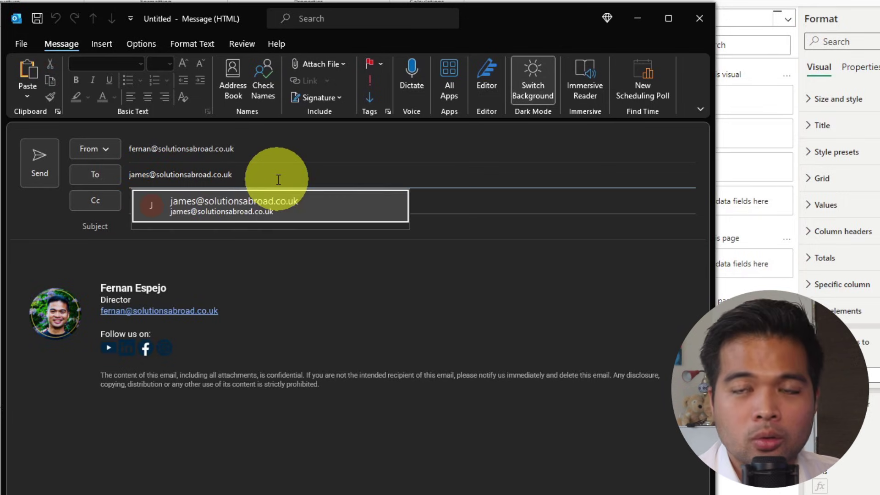